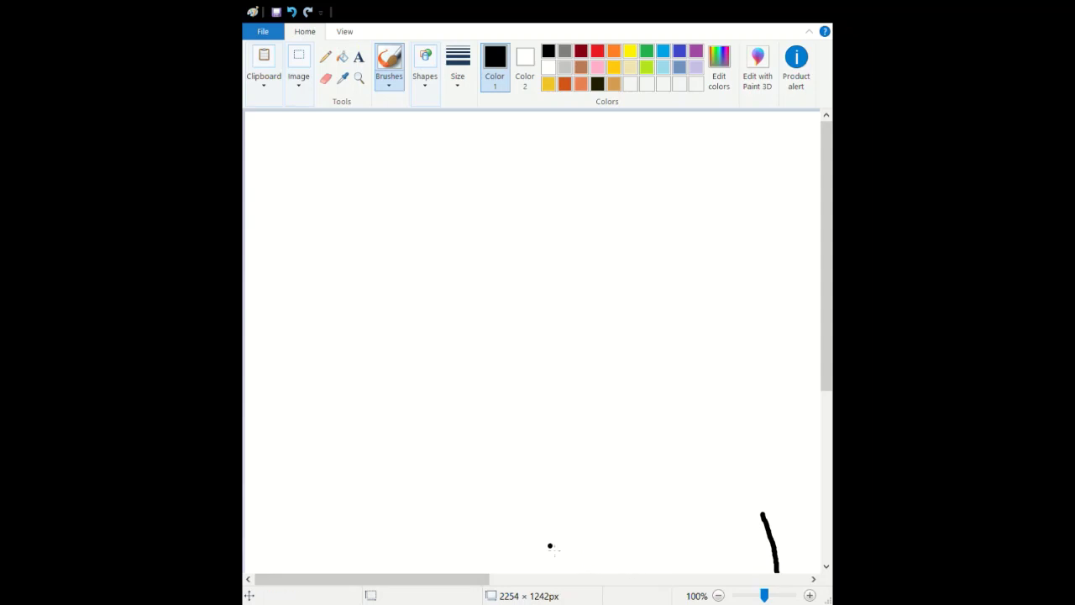
- Draw the left side of the head with the black brush, from the neck indent past the cheek bulge up to the ear base
mouse_move(514, 543)
left_mouse_down()
mouse_move(500, 581)
mouse_move(514, 537)
mouse_move(492, 504)
mouse_move(491, 455)
mouse_move(512, 407)
left_mouse_up()
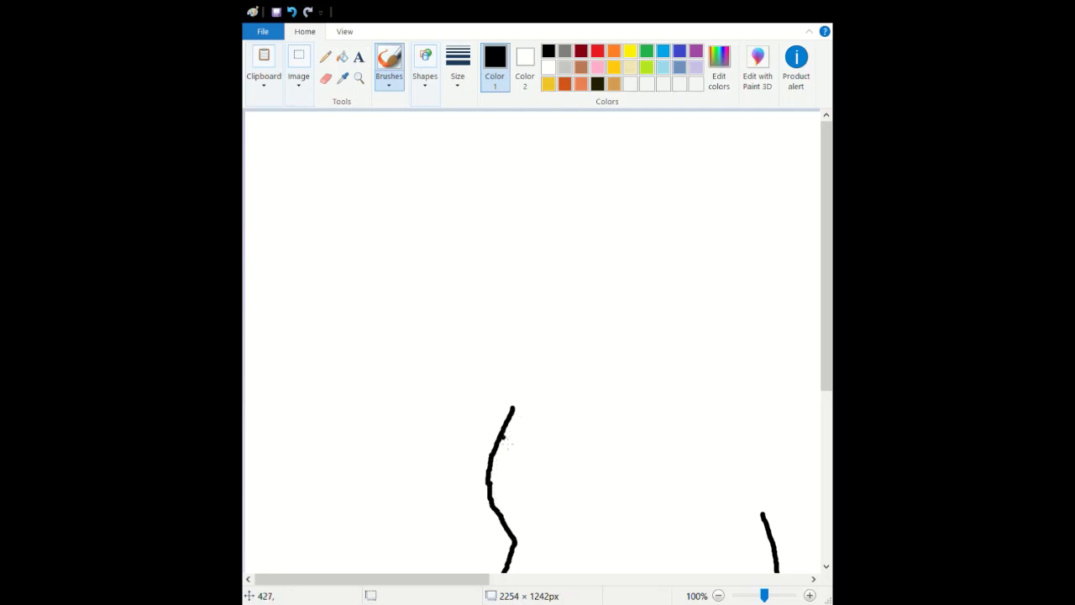
key("ctrl+z")
left_click(500, 460)
key("ctrl+z")
mouse_move(492, 458)
left_mouse_down()
mouse_move(514, 367)
mouse_move(538, 337)
left_mouse_up()
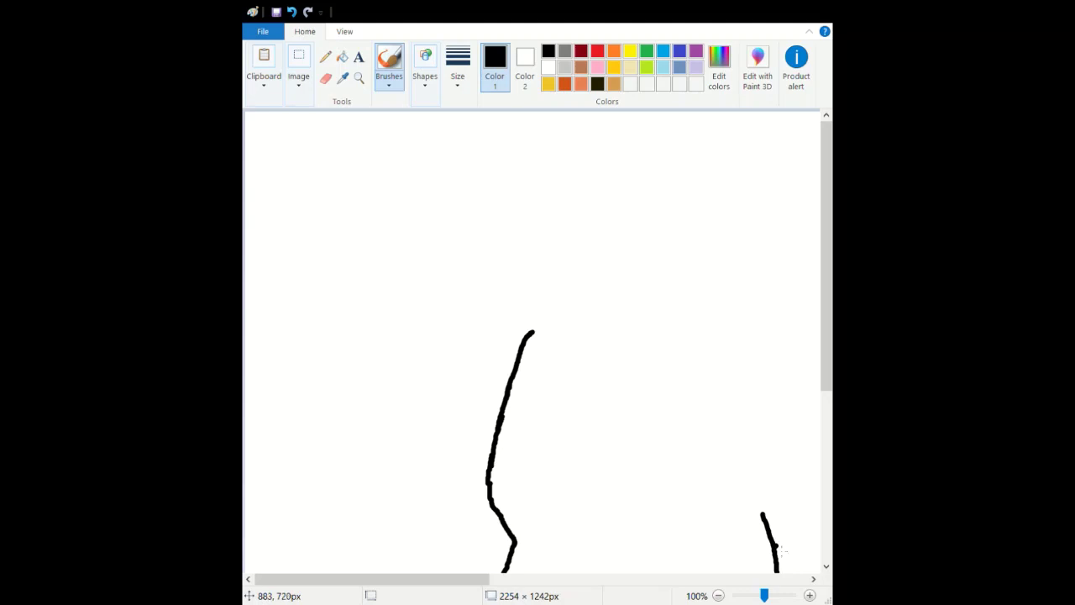
- Erase the short stroke on the figure's right side and redraw the lower part of that outline farther out
left_click(326, 78)
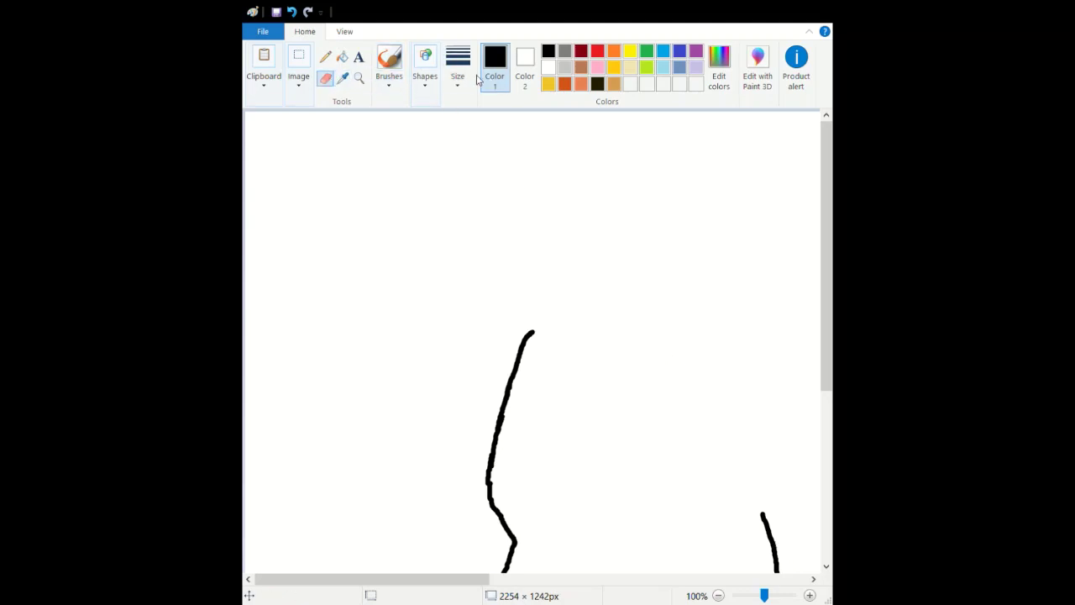
mouse_move(765, 508)
left_mouse_down()
mouse_move(772, 542)
mouse_move(754, 500)
mouse_move(770, 571)
mouse_move(775, 542)
mouse_move(786, 584)
mouse_move(772, 556)
left_mouse_up()
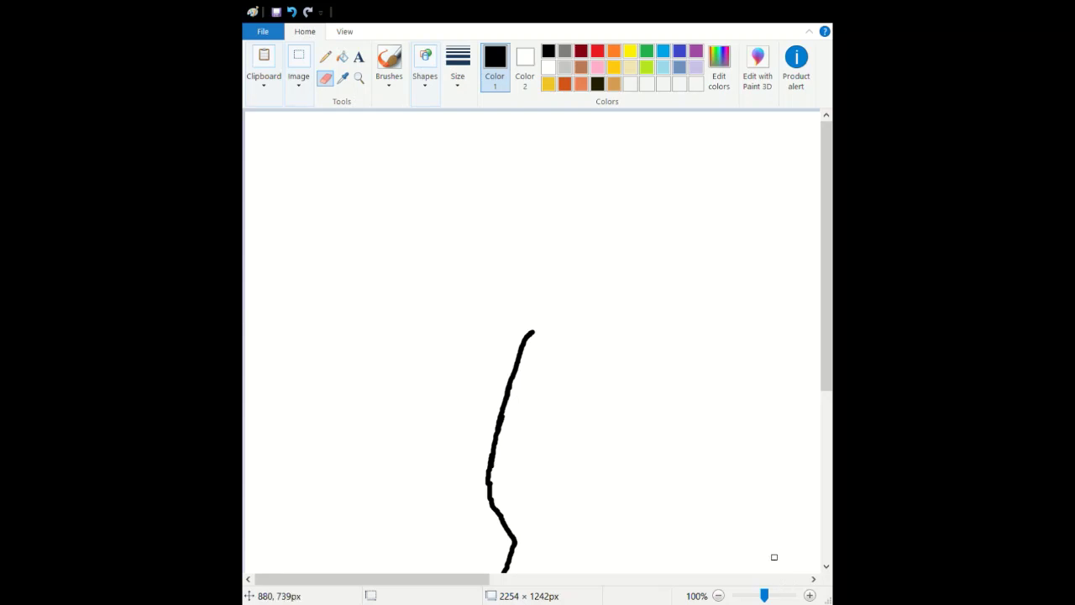
left_click(389, 63)
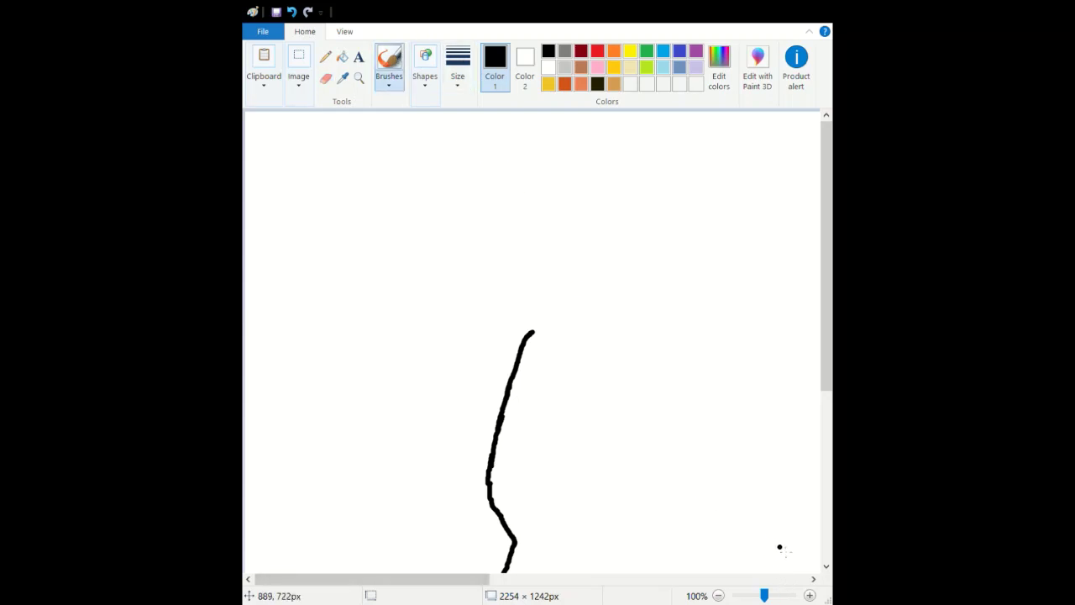
mouse_move(788, 529)
left_mouse_down()
mouse_move(800, 578)
mouse_move(779, 384)
left_mouse_up()
key("ctrl+z")
left_click_drag(794, 532, 775, 406)
key("ctrl+z")
left_click(795, 519)
left_click_drag(793, 533, 774, 456)
mouse_move(776, 472)
left_mouse_down()
mouse_move(775, 415)
mouse_move(780, 469)
mouse_move(750, 368)
left_mouse_up()
key("ctrl+z")
key("ctrl+z")
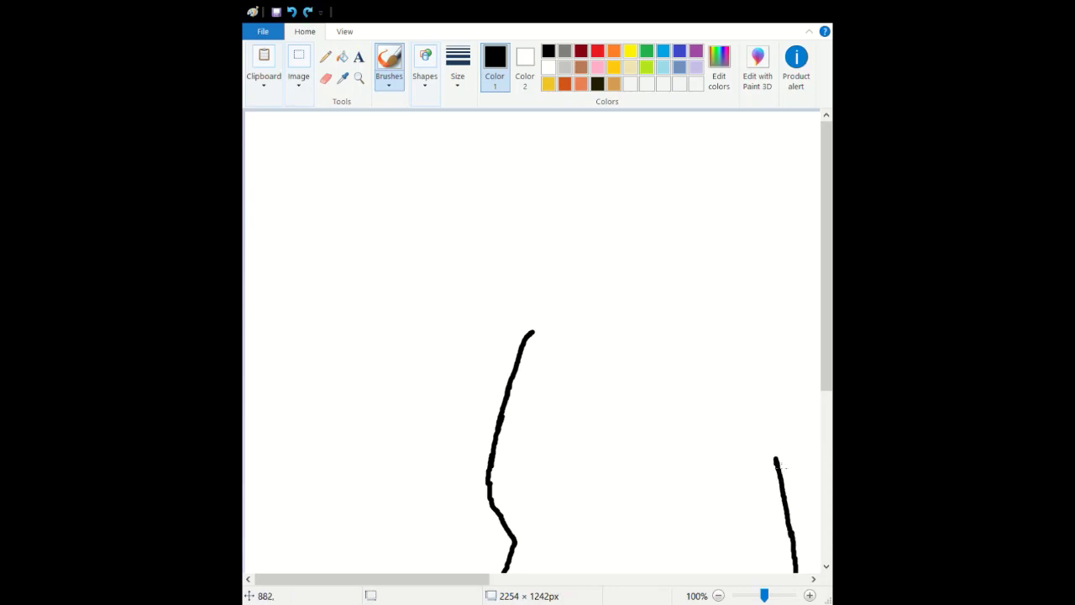
- Extend the right side of the head up to the ear base and draw the right ear's lower edge outward
left_click_drag(780, 465, 761, 409)
key("ctrl+z")
mouse_move(781, 468)
left_mouse_down()
mouse_move(757, 373)
mouse_move(732, 341)
mouse_move(750, 355)
mouse_move(820, 280)
left_mouse_up()
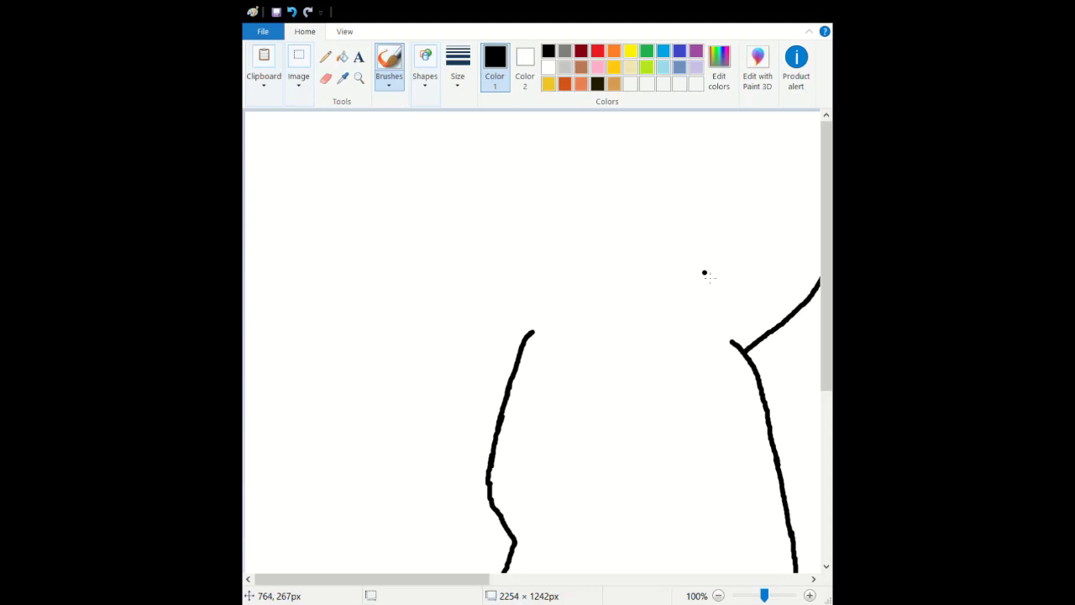
mouse_move(702, 275)
left_mouse_down()
mouse_move(768, 244)
mouse_move(820, 237)
left_mouse_up()
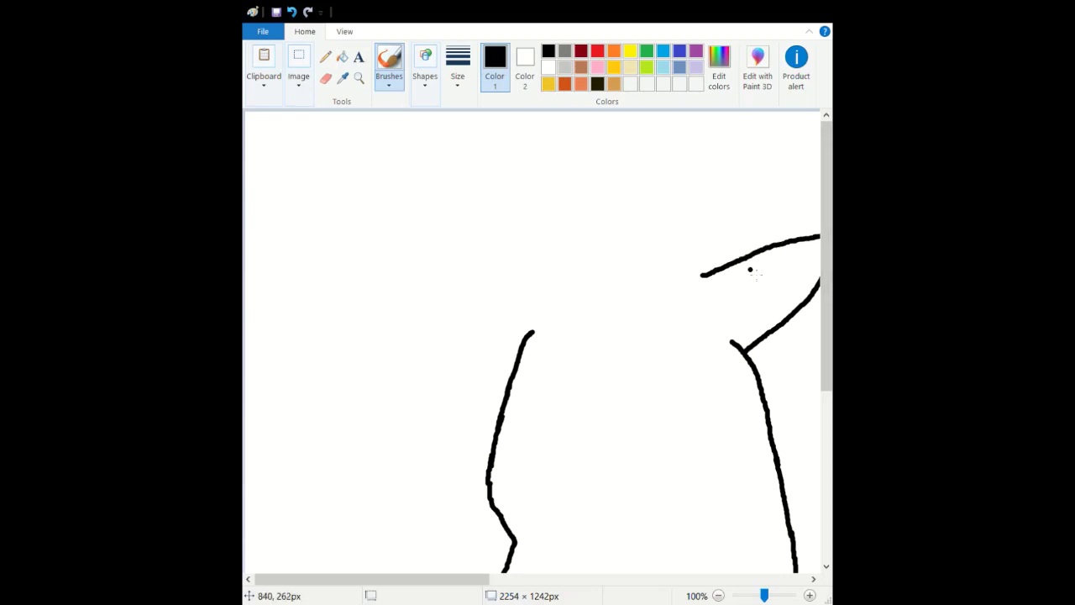
key("ctrl+z")
left_click_drag(706, 278, 822, 248)
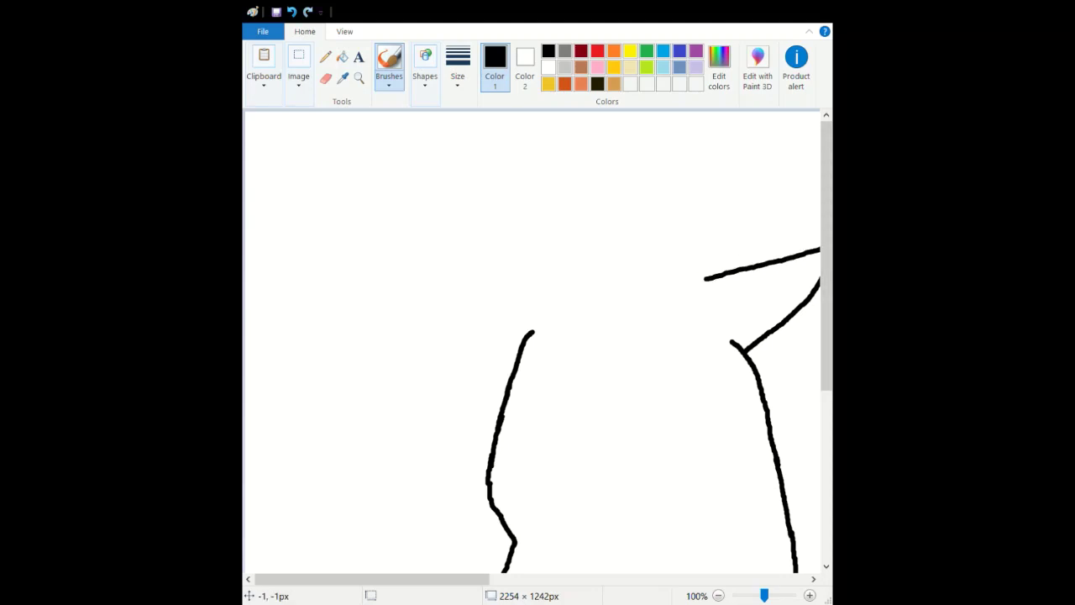
key("ctrl+z")
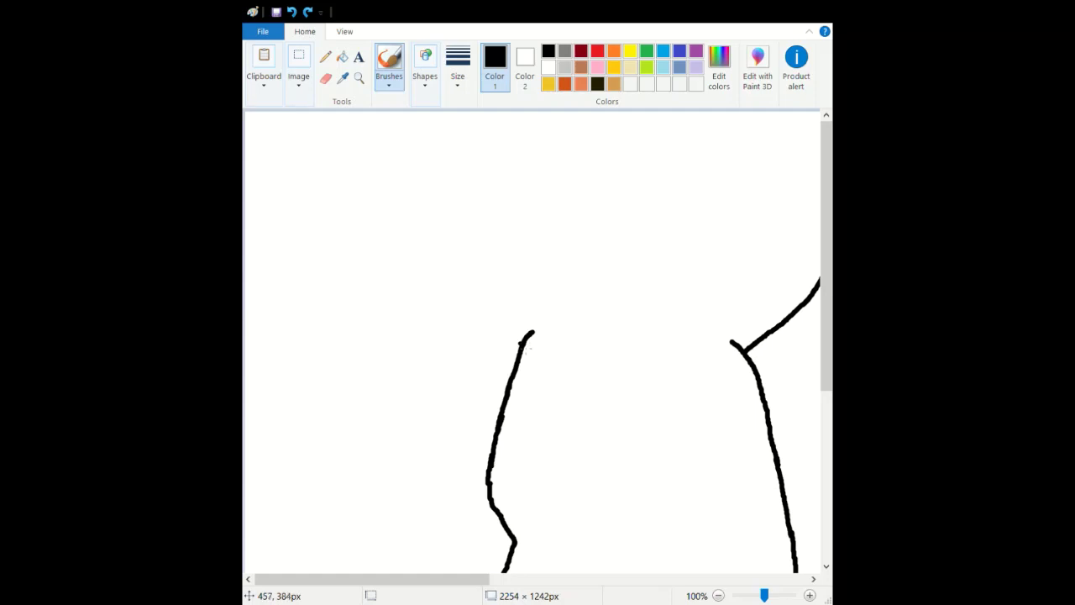
- Draw the lower edge of the left ear, slanting up and outward from the top of the head's left side
left_click_drag(524, 346, 490, 310)
key("ctrl+z")
mouse_move(520, 344)
left_mouse_down()
mouse_move(456, 284)
mouse_move(448, 271)
mouse_move(462, 292)
mouse_move(443, 240)
left_mouse_up()
key("ctrl+z")
key("ctrl+z")
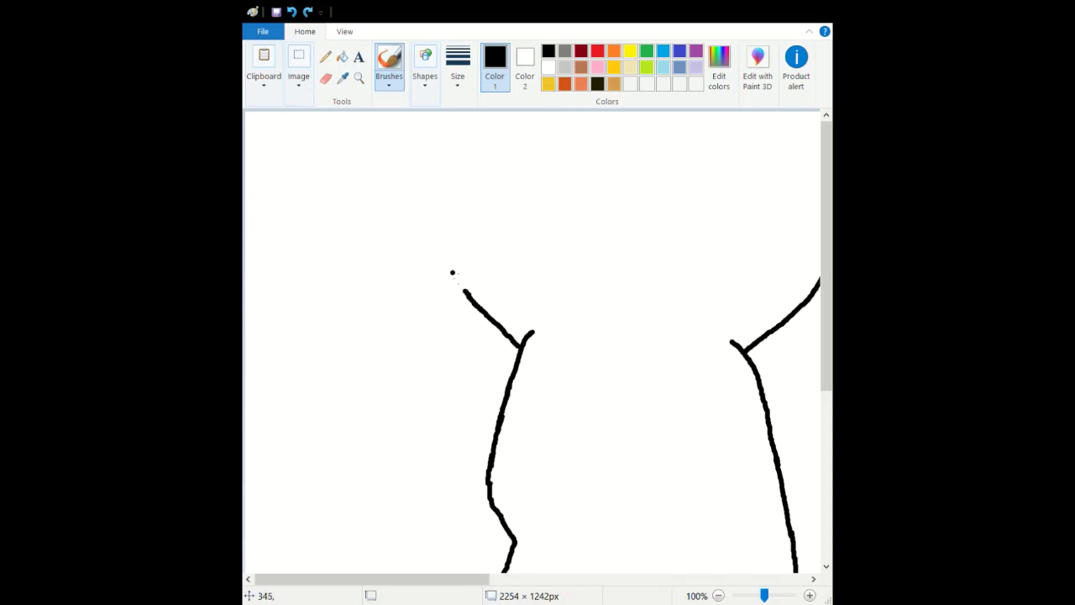
- Draw the left ear's tip and continue its upper edge across the top of the head to the right ear
mouse_move(469, 294)
left_mouse_down()
mouse_move(439, 232)
mouse_move(528, 270)
left_mouse_up()
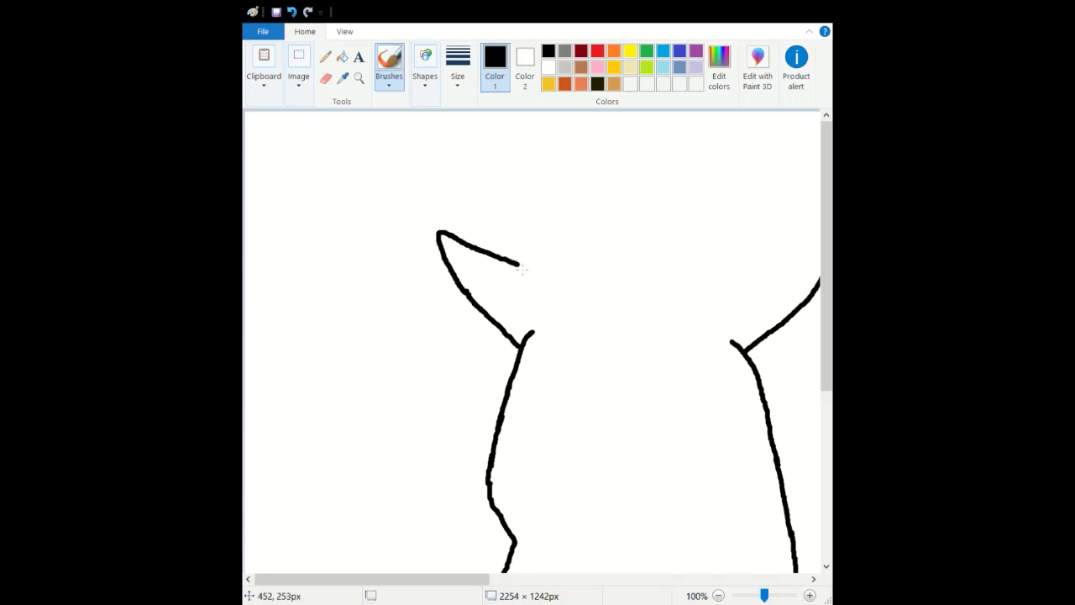
key("ctrl+z")
mouse_move(457, 238)
left_mouse_down()
mouse_move(553, 291)
mouse_move(597, 298)
mouse_move(698, 297)
mouse_move(825, 251)
left_mouse_up()
left_click(585, 281)
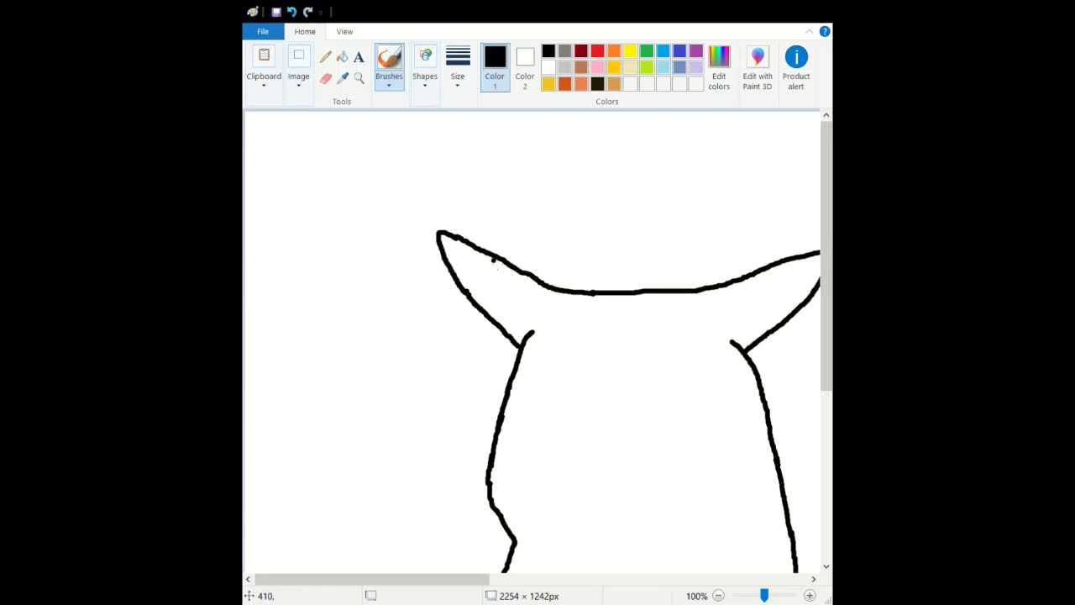
mouse_move(437, 241)
left_mouse_down()
mouse_move(427, 217)
mouse_move(437, 257)
mouse_move(419, 218)
mouse_move(475, 249)
left_mouse_up()
key("ctrl+z")
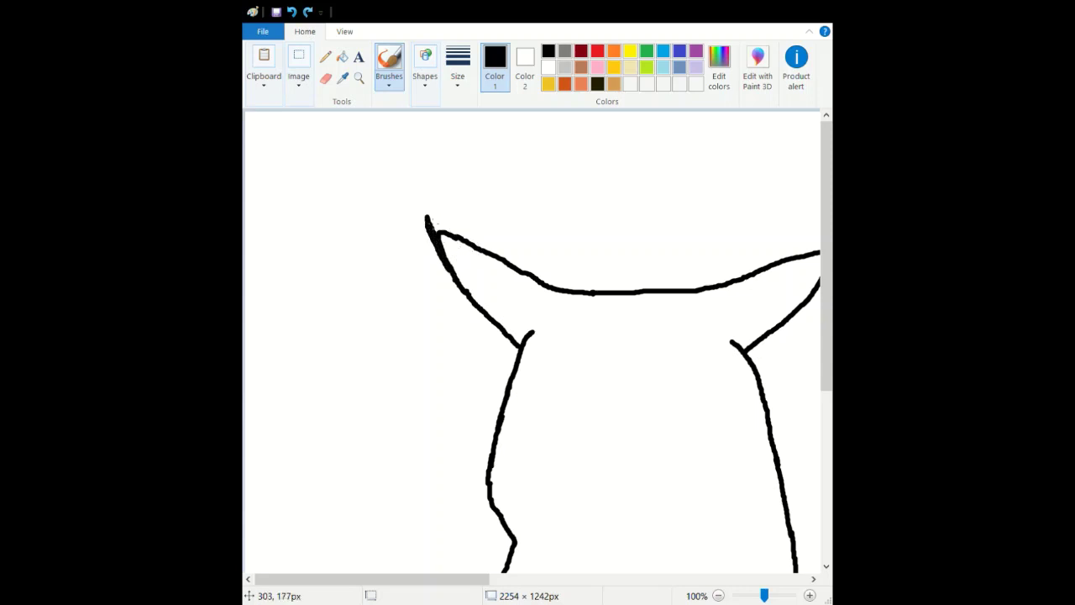
mouse_move(427, 215)
left_mouse_down()
mouse_move(470, 241)
mouse_move(459, 244)
mouse_move(461, 275)
mouse_move(451, 274)
mouse_move(448, 243)
mouse_move(461, 271)
mouse_move(436, 219)
left_mouse_up()
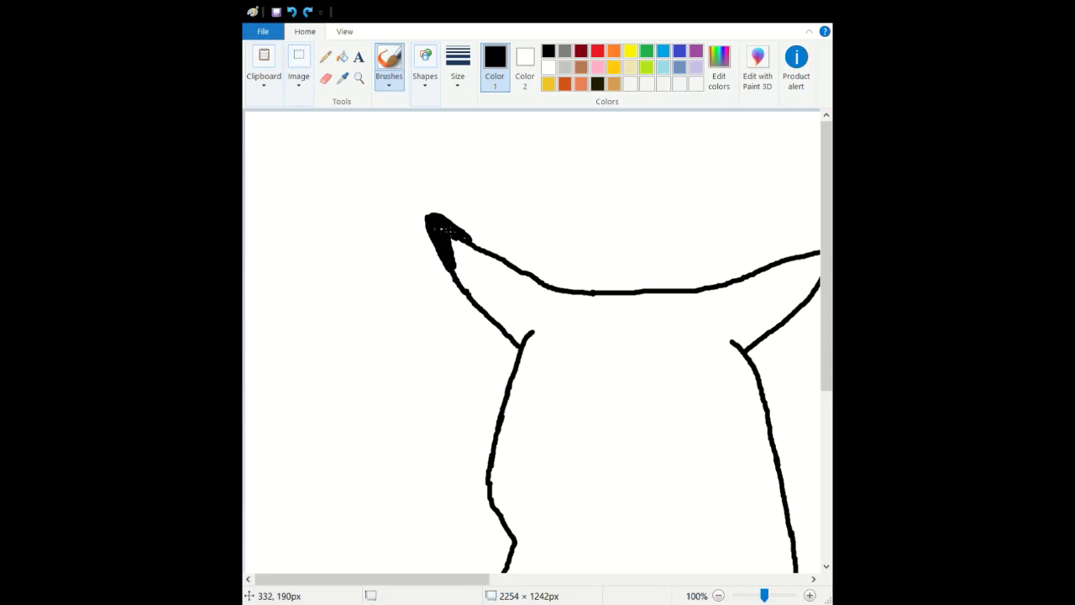
key("ctrl+z")
key("ctrl+z")
key("ctrl+z")
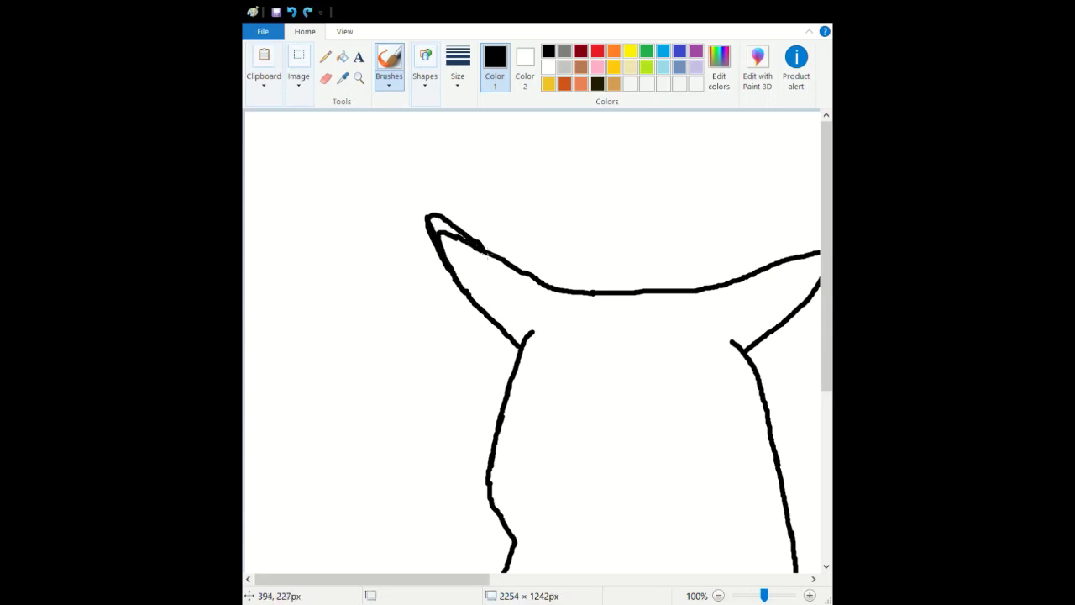
key("ctrl+z")
left_click_drag(476, 245, 432, 225)
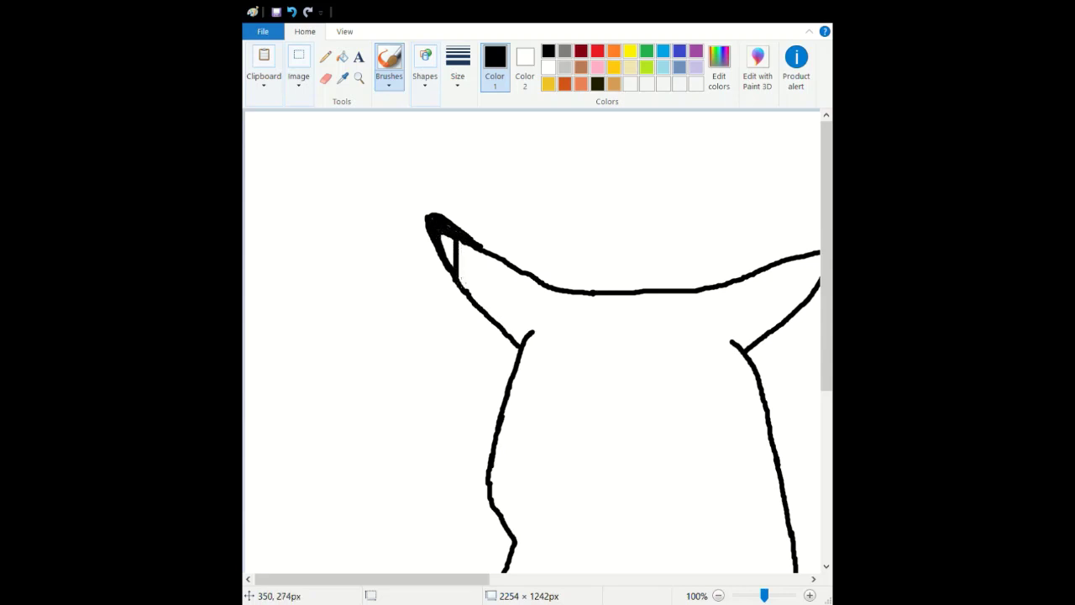
key("ctrl+z")
key("ctrl+z")
key("ctrl+z")
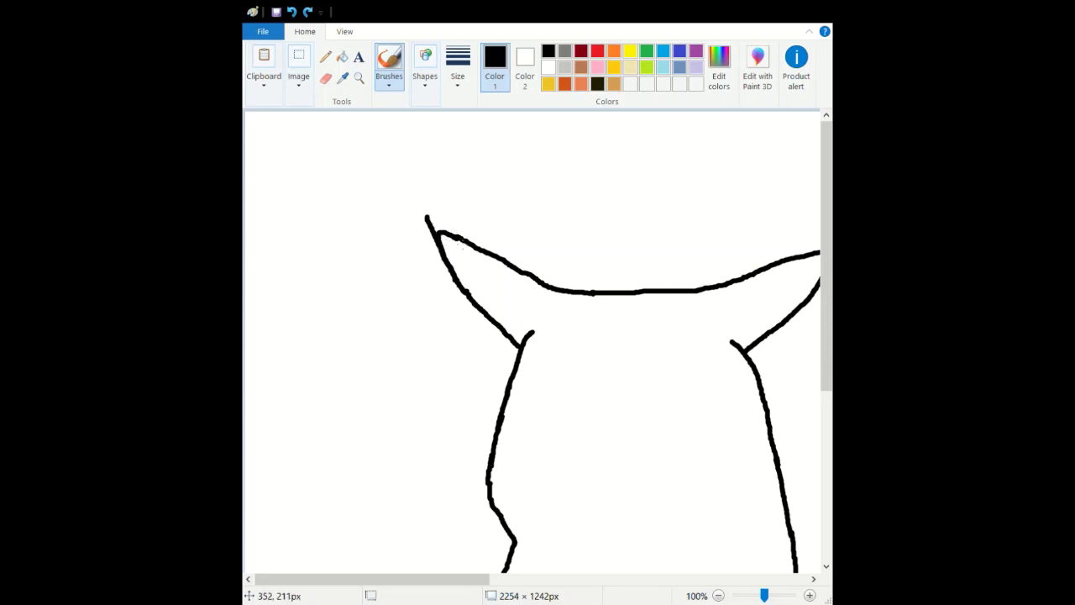
left_click_drag(461, 259, 467, 289)
left_click_drag(445, 236, 453, 266)
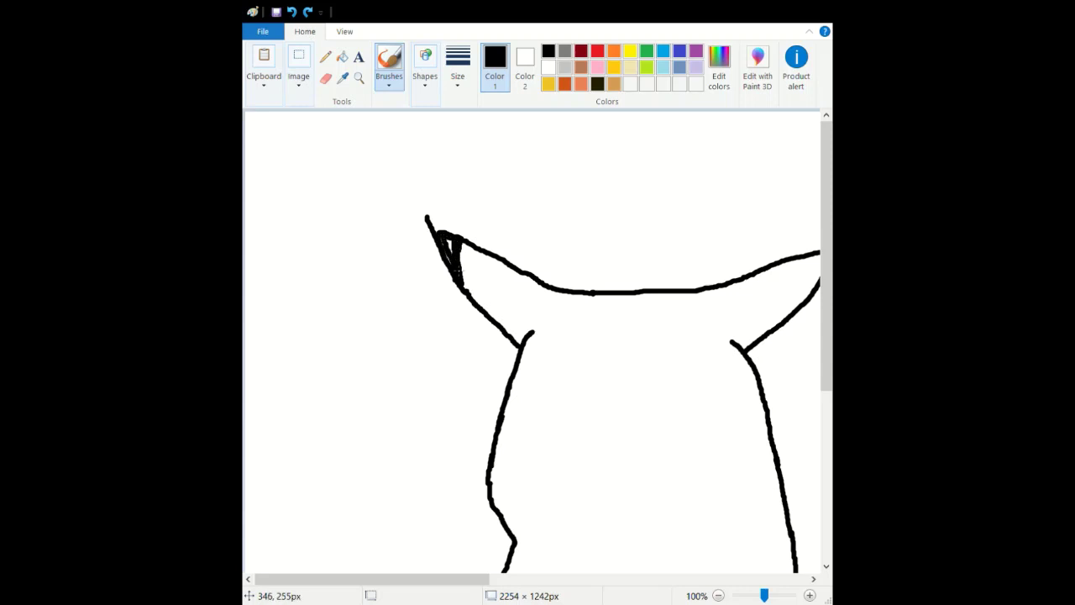
key("ctrl+z")
key("ctrl+z")
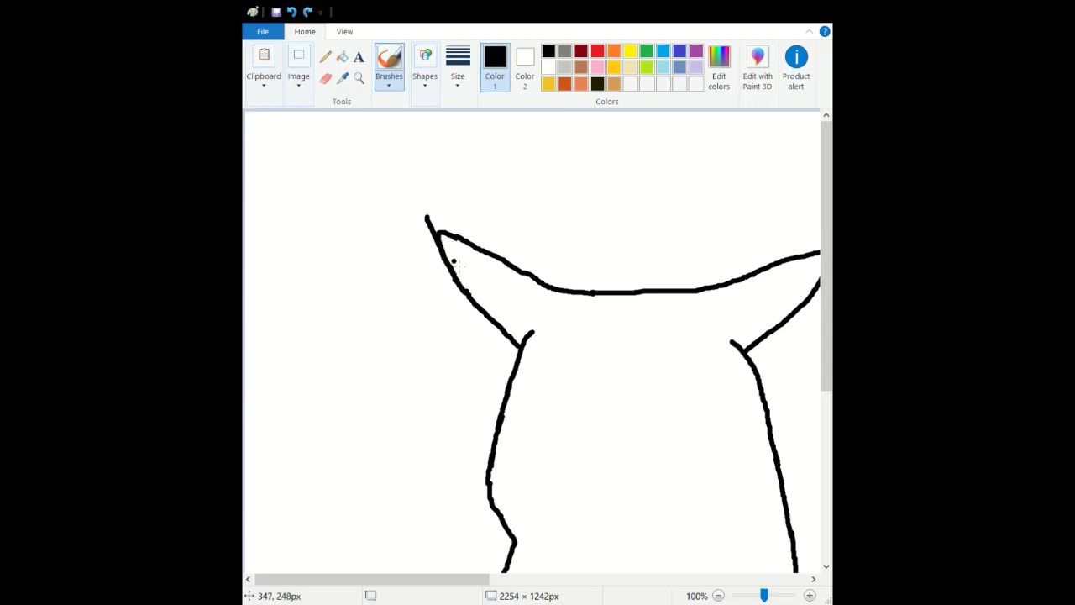
left_click_drag(460, 272, 458, 246)
key("ctrl+z")
- Fill the left ear's pointed tip solid black and erase the ear's upper edge between the tip and the head
mouse_move(426, 216)
left_mouse_down()
mouse_move(461, 238)
mouse_move(427, 228)
left_mouse_up()
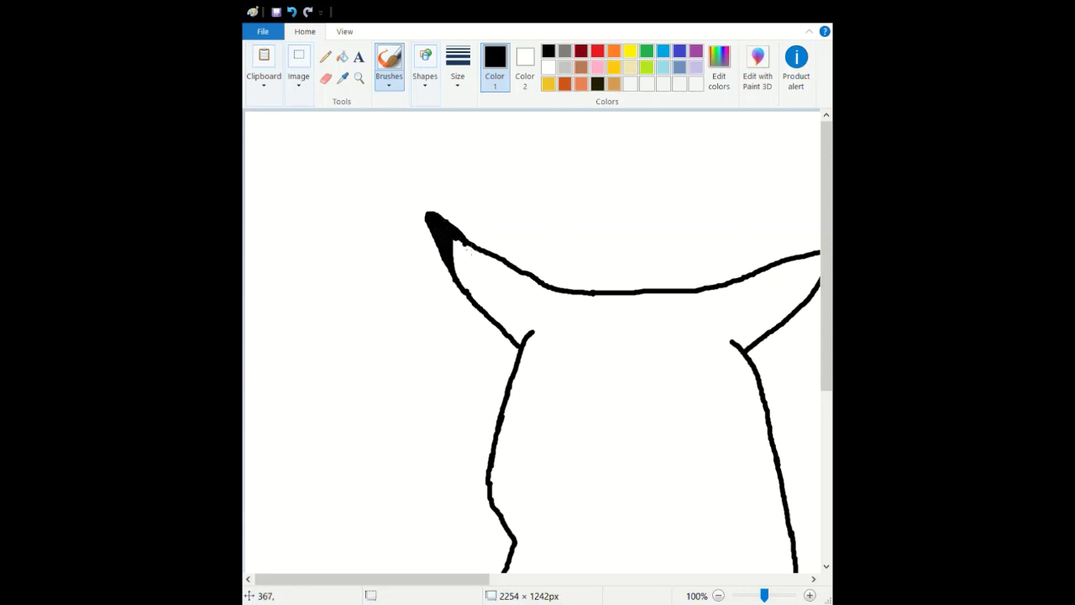
left_click(326, 79)
mouse_move(495, 253)
left_mouse_down()
mouse_move(532, 283)
mouse_move(518, 280)
mouse_move(540, 269)
mouse_move(542, 287)
left_mouse_up()
left_click(389, 63)
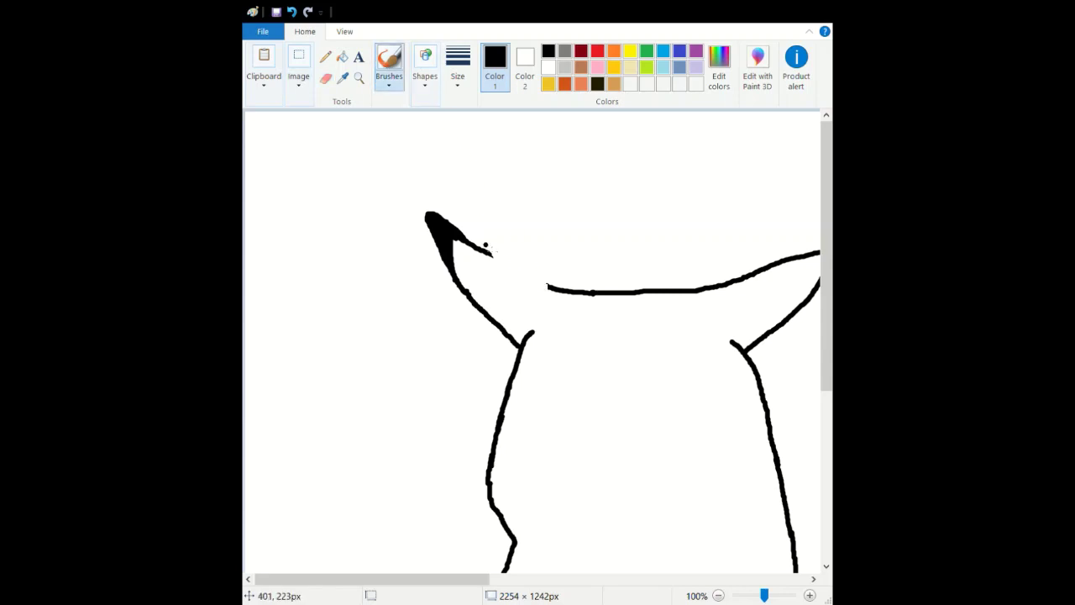
left_click(485, 242)
left_click(326, 78)
mouse_move(492, 256)
left_mouse_down()
mouse_move(468, 246)
mouse_move(523, 280)
left_mouse_up()
left_click(389, 68)
key("ctrl+z")
- Redraw the left ear's upper edge from the black tip to the head's top line and clean up the tip's rough edge
left_click_drag(471, 244, 507, 281)
key("ctrl+z")
left_click_drag(467, 240, 507, 278)
key("ctrl+z")
left_click_drag(468, 242, 566, 295)
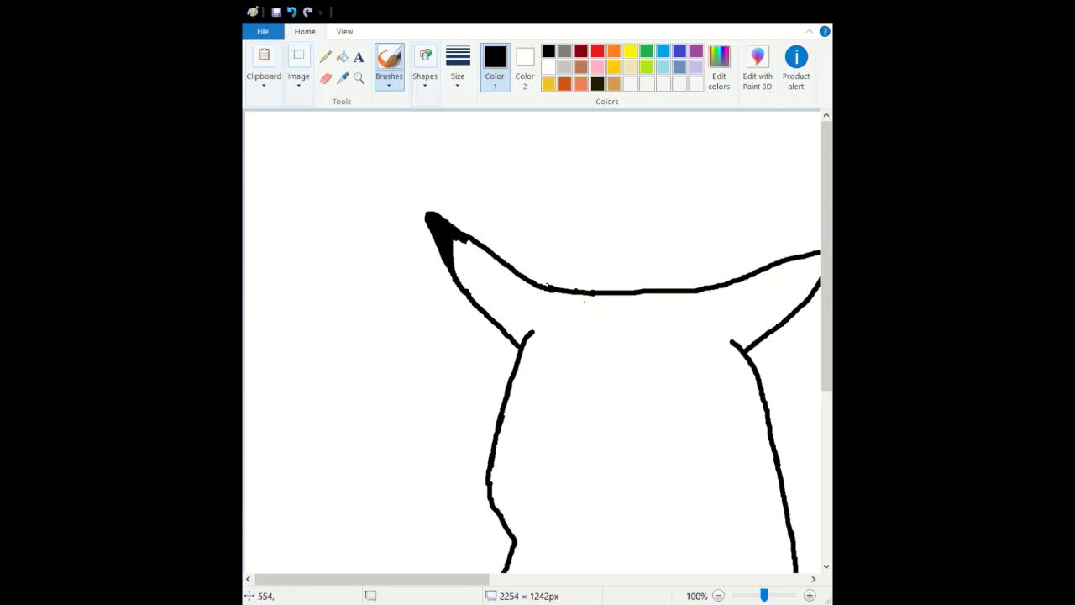
key("ctrl+z")
left_click_drag(461, 235, 554, 293)
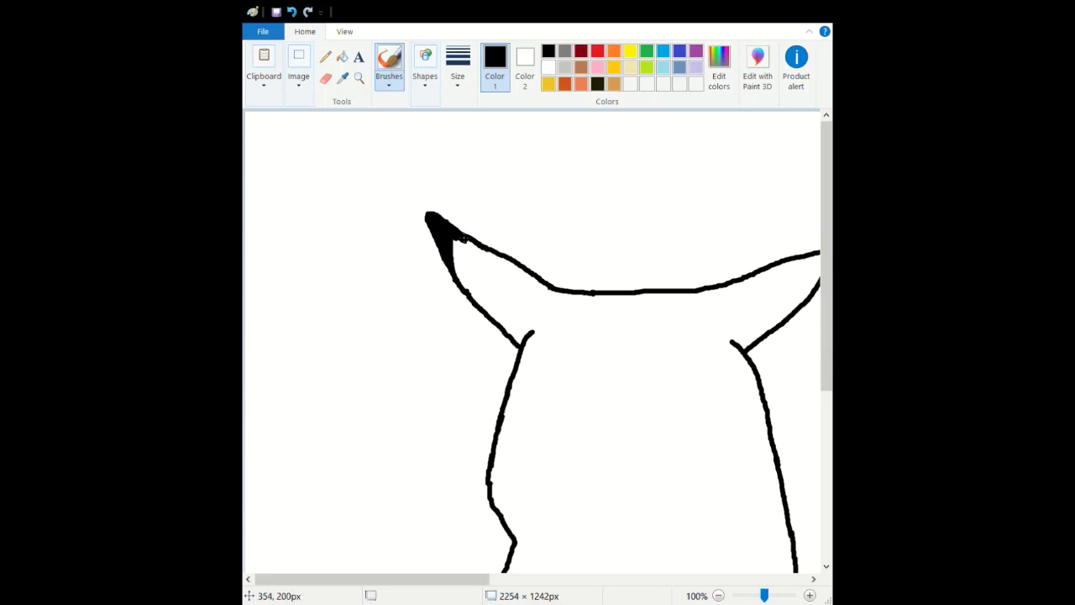
left_click(325, 78)
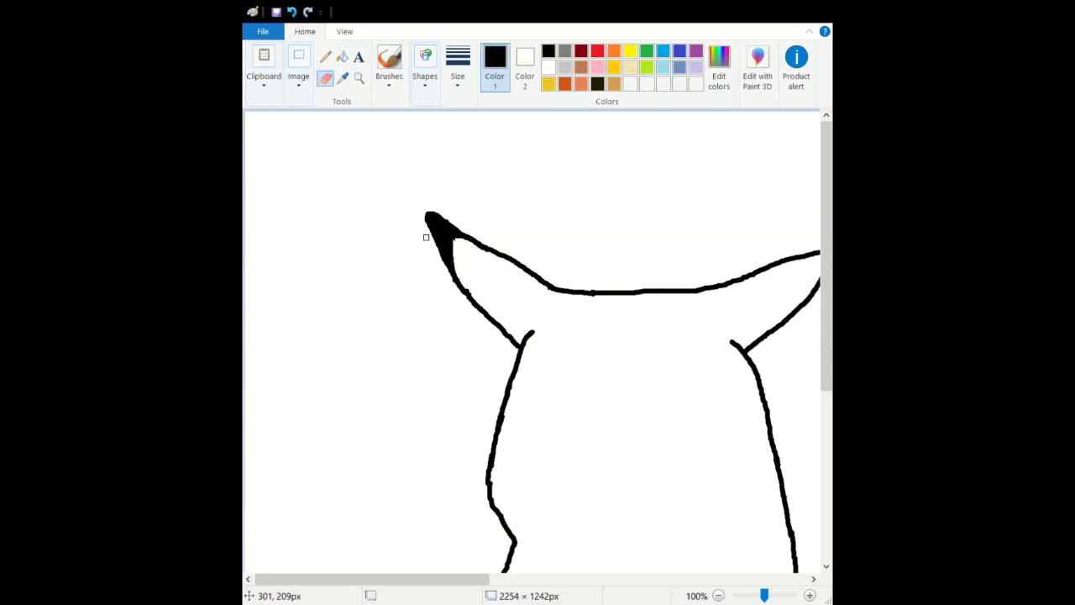
- Draw a round cheek outline with the black brush against the bulge on the left side of the face
left_click(342, 56)
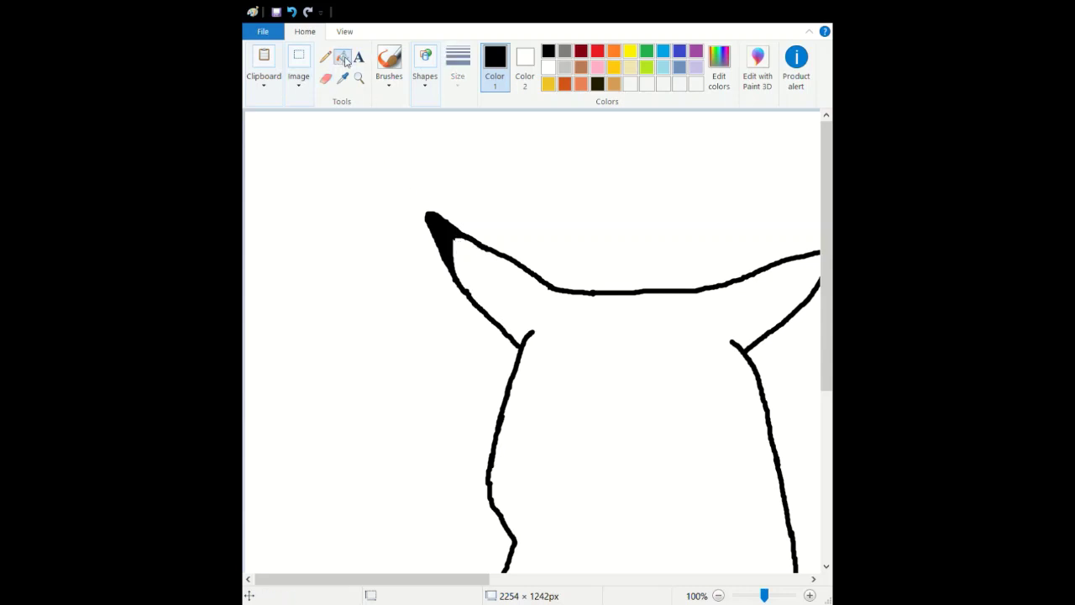
left_click(389, 63)
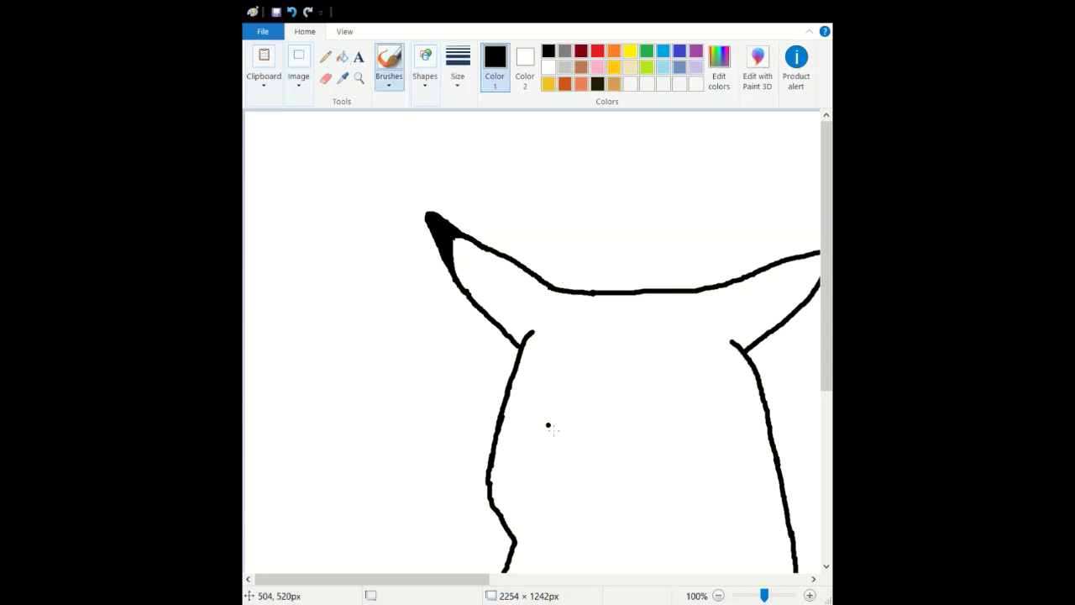
left_click_drag(504, 436, 503, 447)
mouse_move(496, 492)
left_mouse_down()
mouse_move(529, 497)
mouse_move(535, 469)
mouse_move(519, 452)
mouse_move(492, 462)
left_mouse_up()
key("ctrl+z")
key("ctrl+z")
key("ctrl+z")
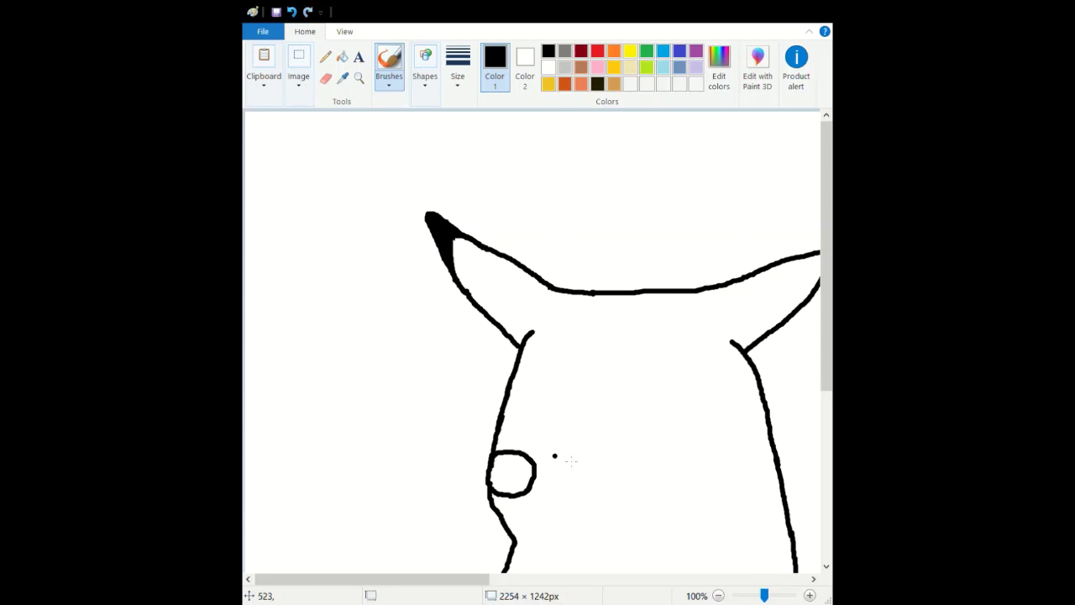
- Draw a matching round cheek outline on the right side of the face, level with the left cheek
left_click_drag(718, 459, 701, 470)
key("ctrl+z")
left_click(704, 456)
mouse_move(716, 457)
left_mouse_down()
mouse_move(696, 481)
mouse_move(702, 497)
mouse_move(724, 501)
mouse_move(744, 470)
mouse_move(728, 453)
left_mouse_up()
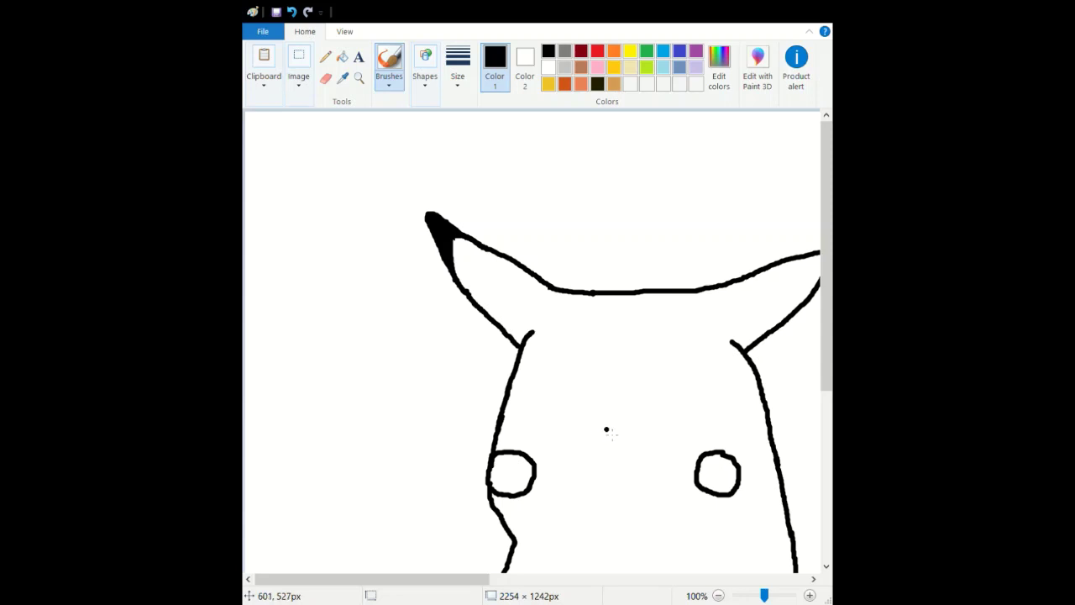
- Draw a small flat black nose above and between the cheeks and trim its right end with the eraser
mouse_move(603, 432)
left_mouse_down()
mouse_move(588, 439)
mouse_move(629, 442)
mouse_move(605, 446)
left_mouse_up()
key("ctrl+z")
left_click(326, 79)
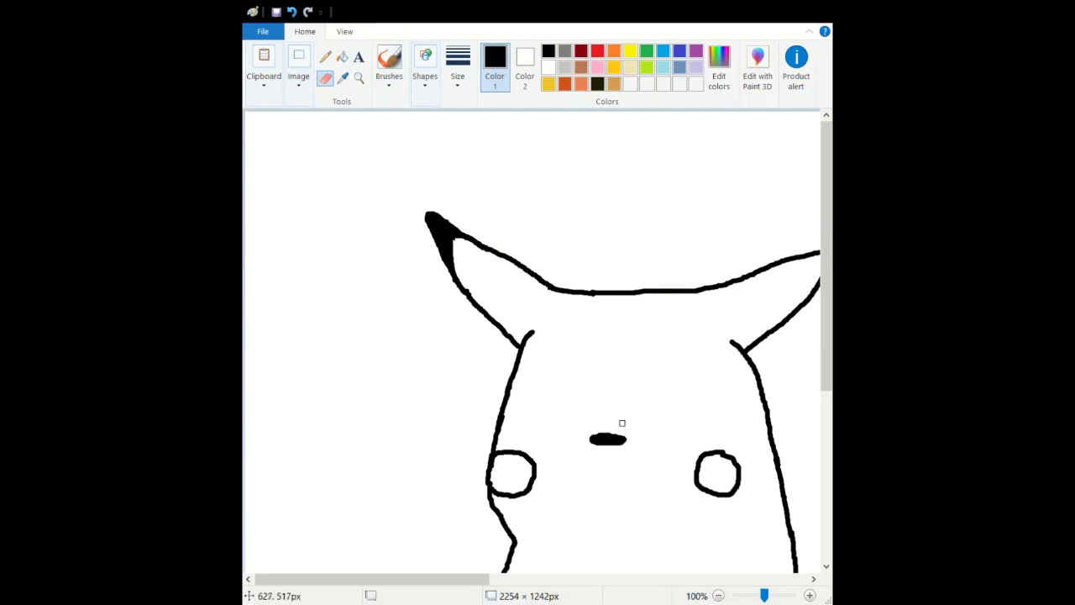
left_click_drag(623, 435, 619, 442)
- Draw the rounded outline of an open mouth below the nose with the black brush
left_click(389, 60)
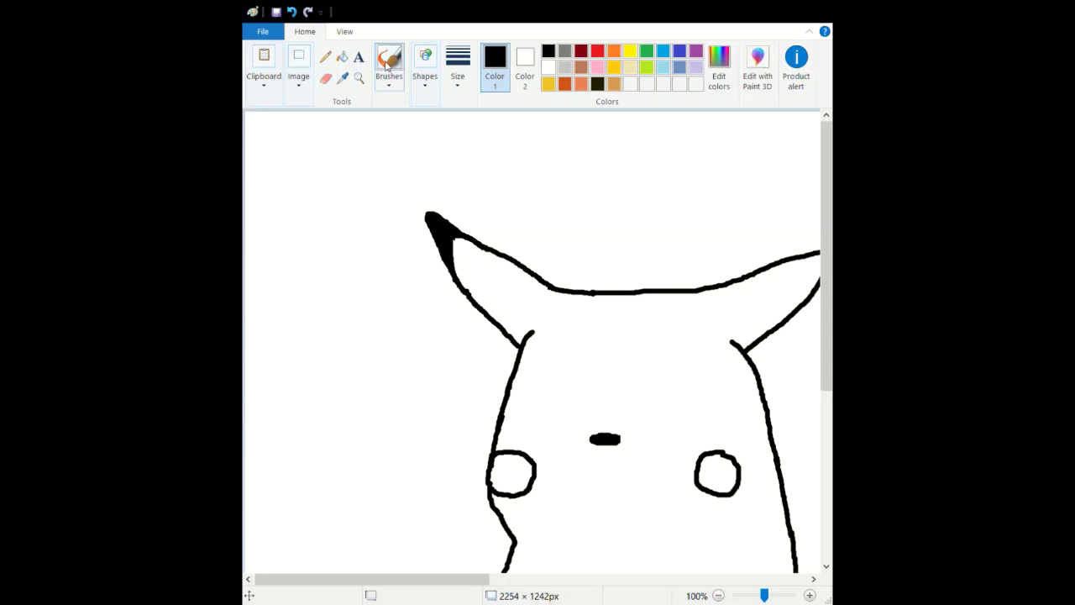
mouse_move(589, 479)
left_mouse_down()
mouse_move(635, 486)
mouse_move(597, 474)
mouse_move(611, 470)
mouse_move(627, 472)
mouse_move(593, 482)
mouse_move(645, 481)
mouse_move(589, 490)
mouse_move(595, 514)
mouse_move(637, 521)
mouse_move(640, 483)
mouse_move(612, 479)
left_mouse_up()
key("ctrl+z")
left_click(589, 477)
key("ctrl+z")
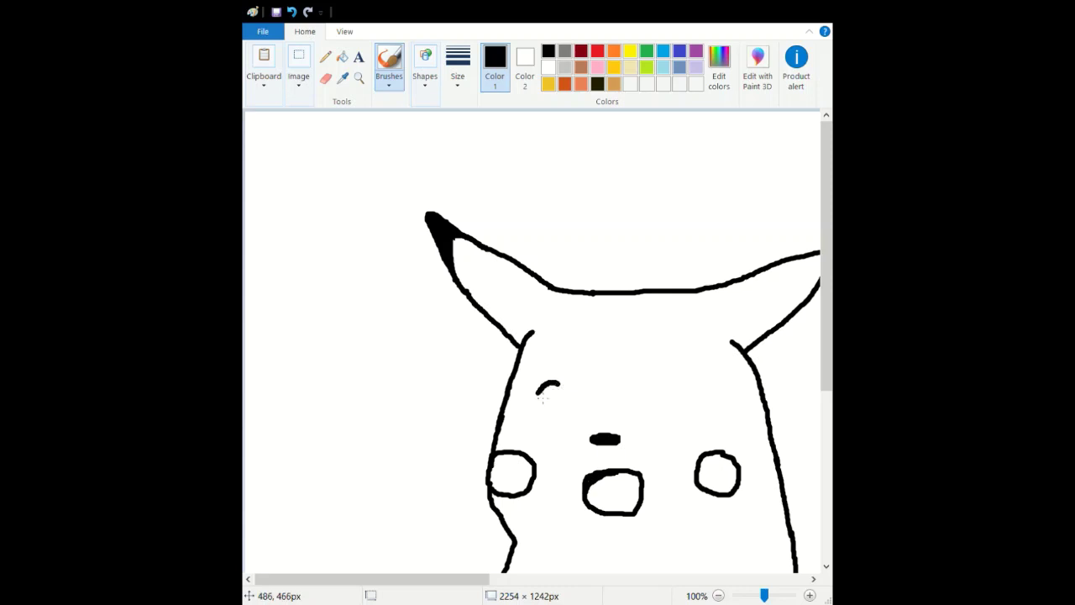
- Draw the round left eye above the left cheek and fill it black, leaving a small white highlight at its upper left
mouse_move(544, 413)
left_mouse_down()
mouse_move(569, 419)
mouse_move(570, 401)
left_mouse_up()
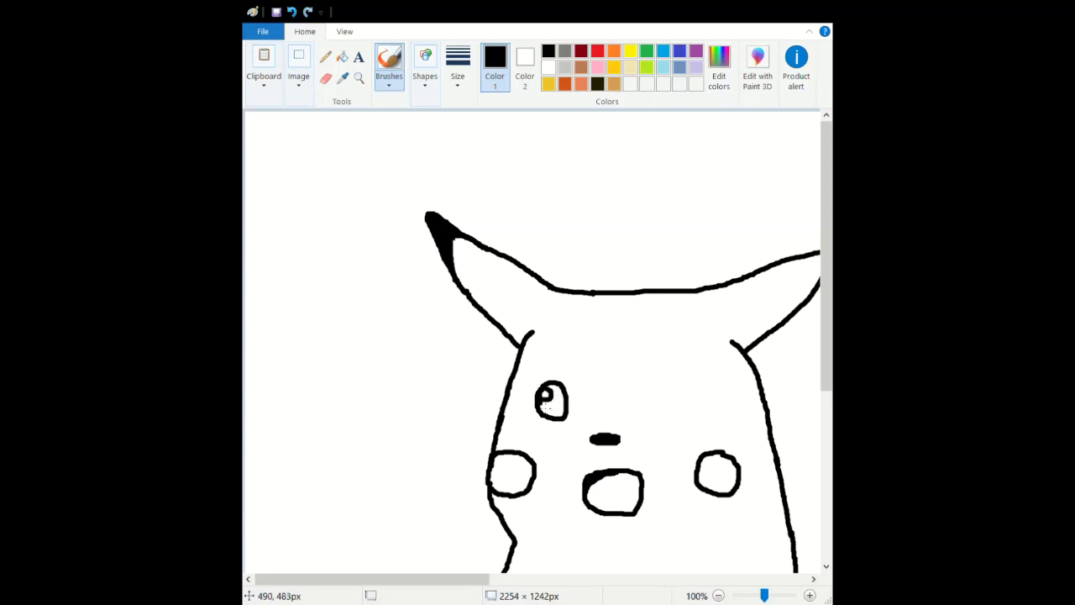
left_click_drag(546, 406, 568, 410)
mouse_move(550, 388)
left_mouse_down()
mouse_move(561, 393)
mouse_move(554, 418)
left_mouse_up()
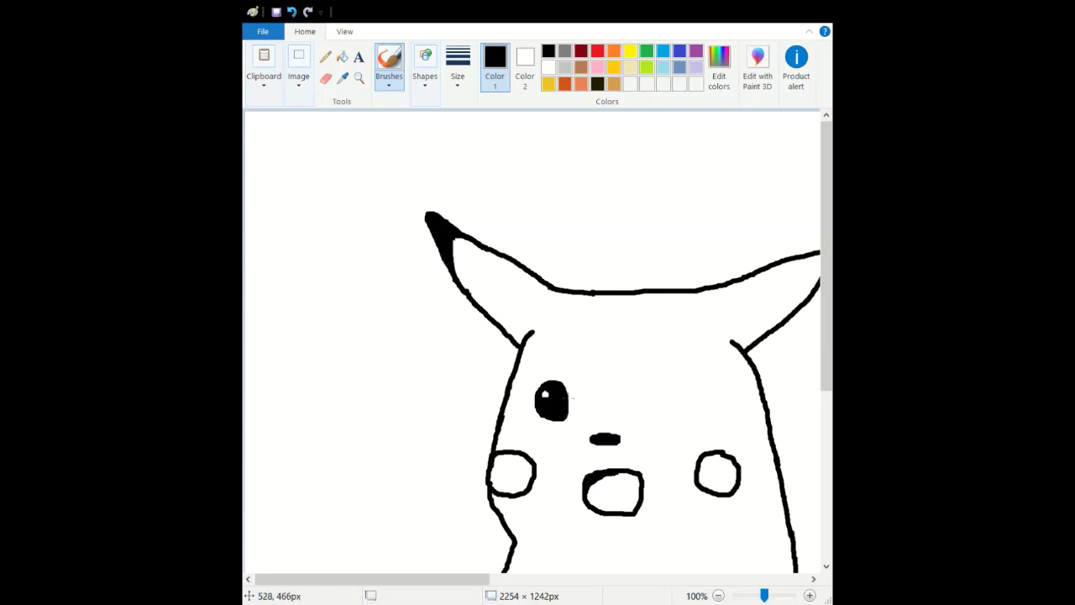
left_click_drag(573, 400, 571, 421)
- Draw the round right eye level with the left eye and fill it black, leaving a small highlight at its upper left
mouse_move(668, 417)
left_mouse_down()
mouse_move(696, 406)
mouse_move(680, 384)
mouse_move(663, 414)
mouse_move(693, 400)
left_mouse_up()
key("ctrl+z")
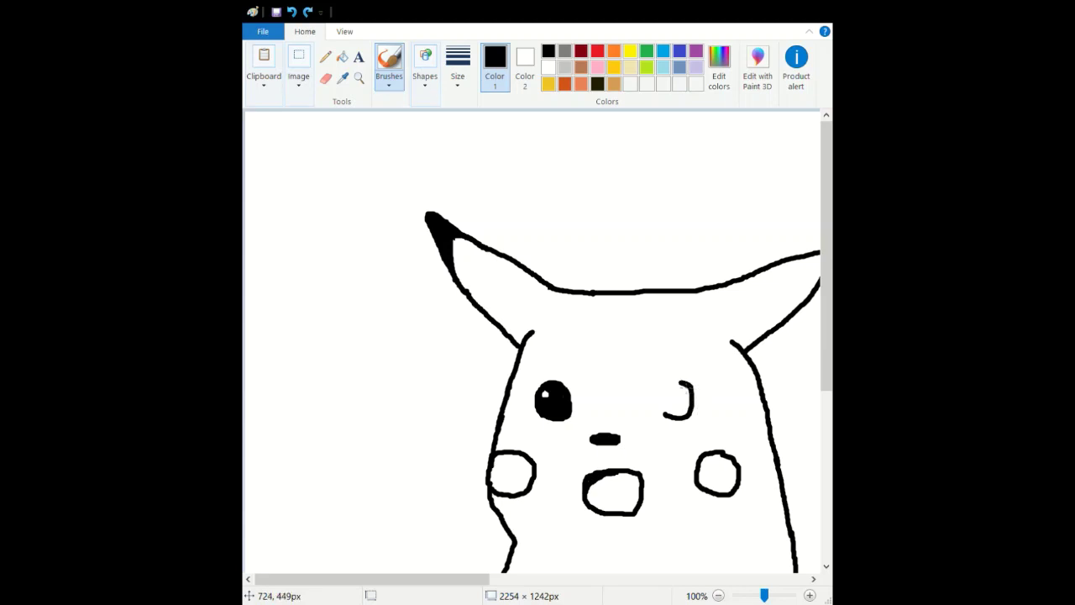
key("ctrl+z")
mouse_move(670, 384)
left_mouse_down()
mouse_move(656, 401)
mouse_move(672, 424)
mouse_move(671, 404)
mouse_move(686, 393)
mouse_move(664, 403)
mouse_move(677, 408)
mouse_move(666, 398)
mouse_move(666, 412)
mouse_move(670, 388)
mouse_move(693, 416)
mouse_move(687, 390)
left_mouse_up()
key("ctrl+z")
key("ctrl+z")
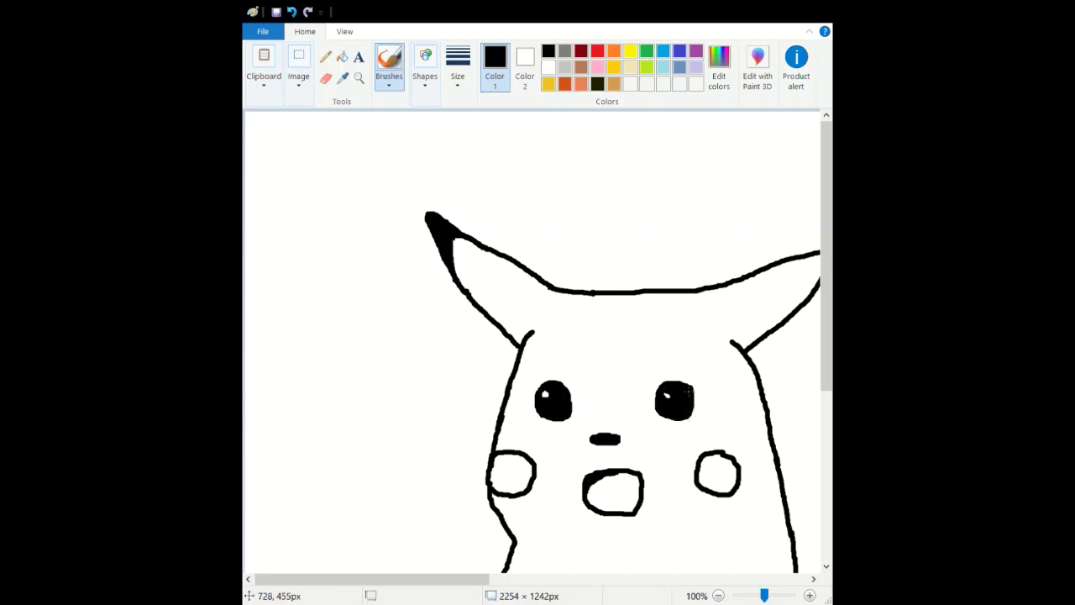
- Enlarge the highlights in both eyes with the white brush and touch up the stray gaps in the right eye in black
left_click(326, 79)
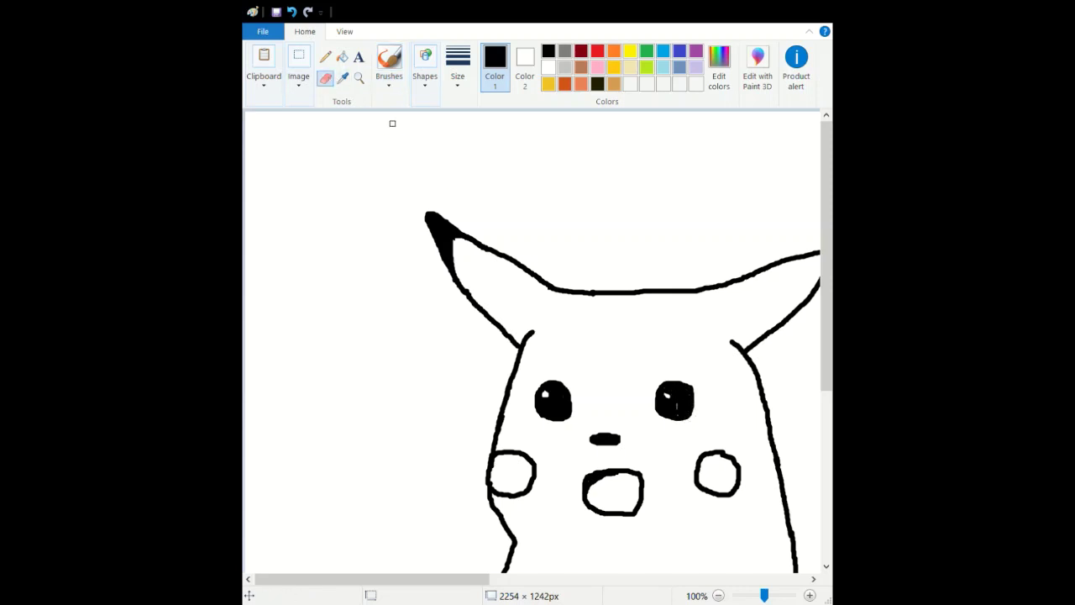
left_click_drag(663, 395, 664, 392)
left_click(548, 68)
left_click(389, 60)
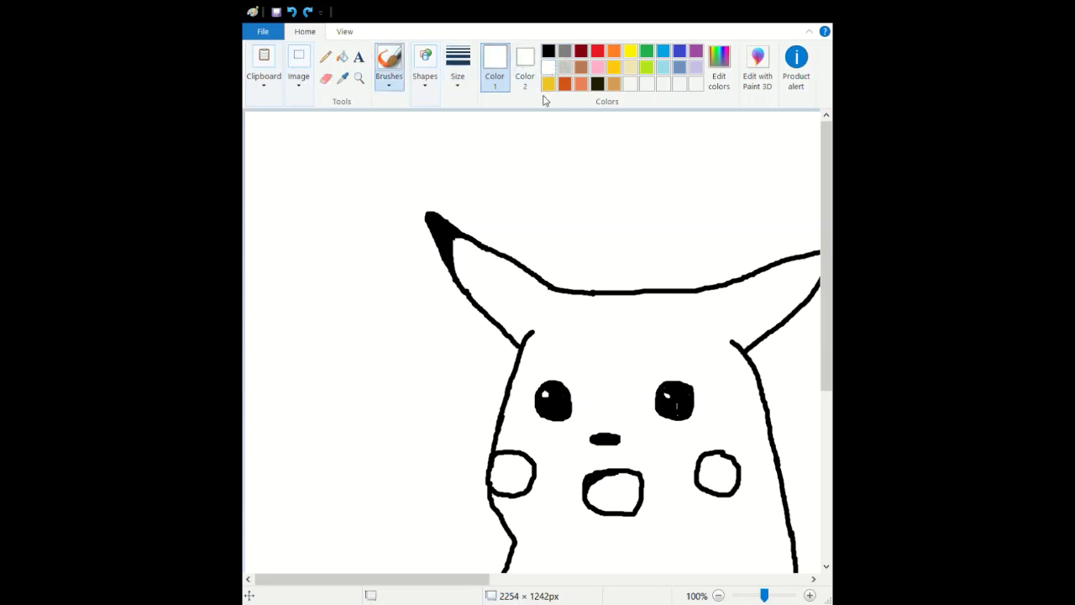
left_click_drag(676, 402, 667, 396)
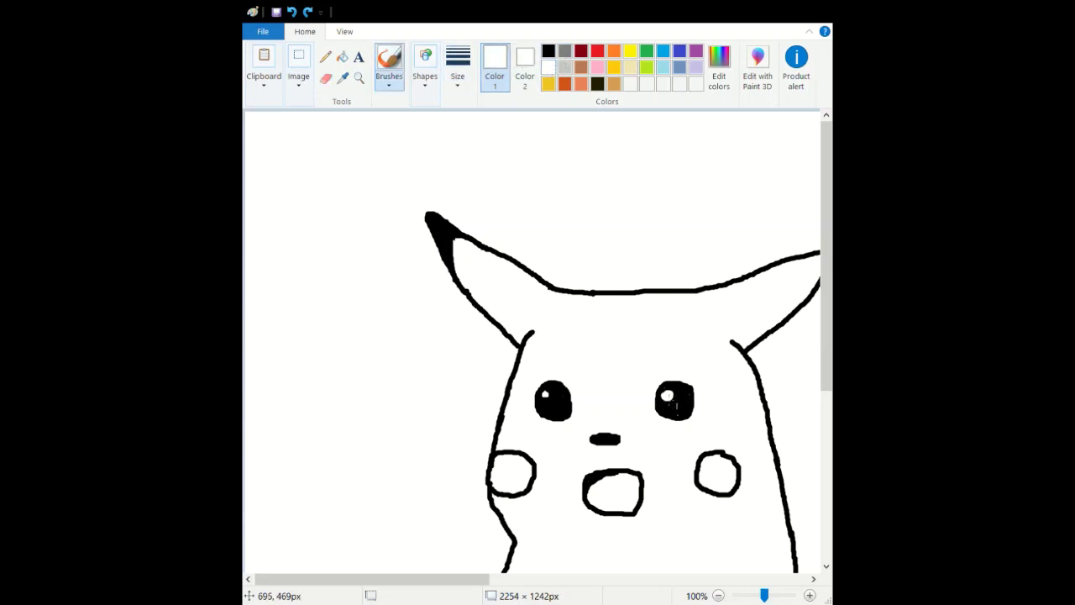
left_click(549, 52)
left_click_drag(684, 406, 683, 418)
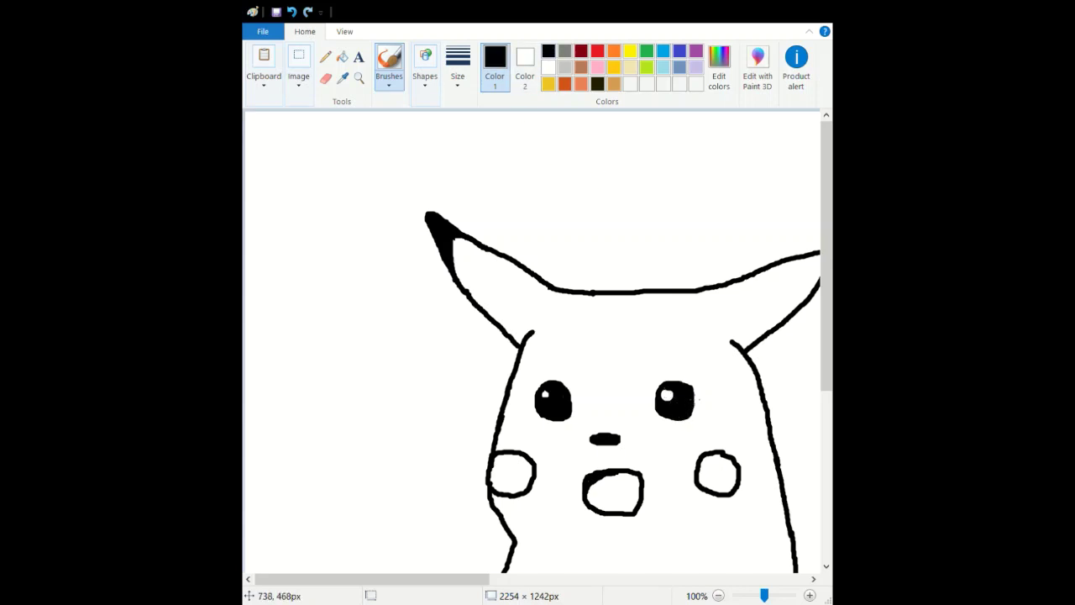
left_click(548, 67)
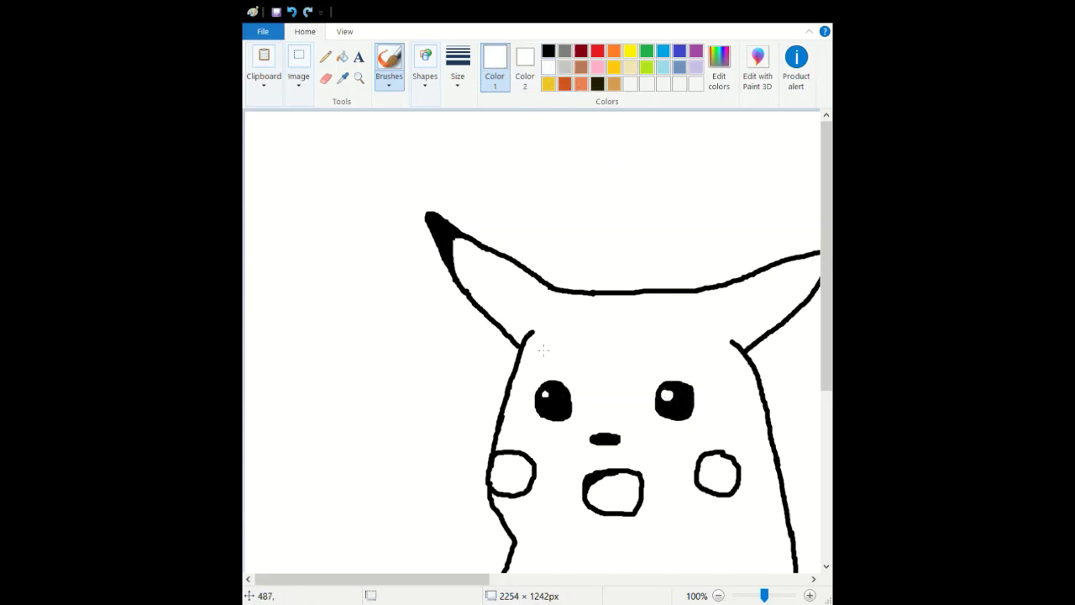
left_click_drag(551, 402, 550, 394)
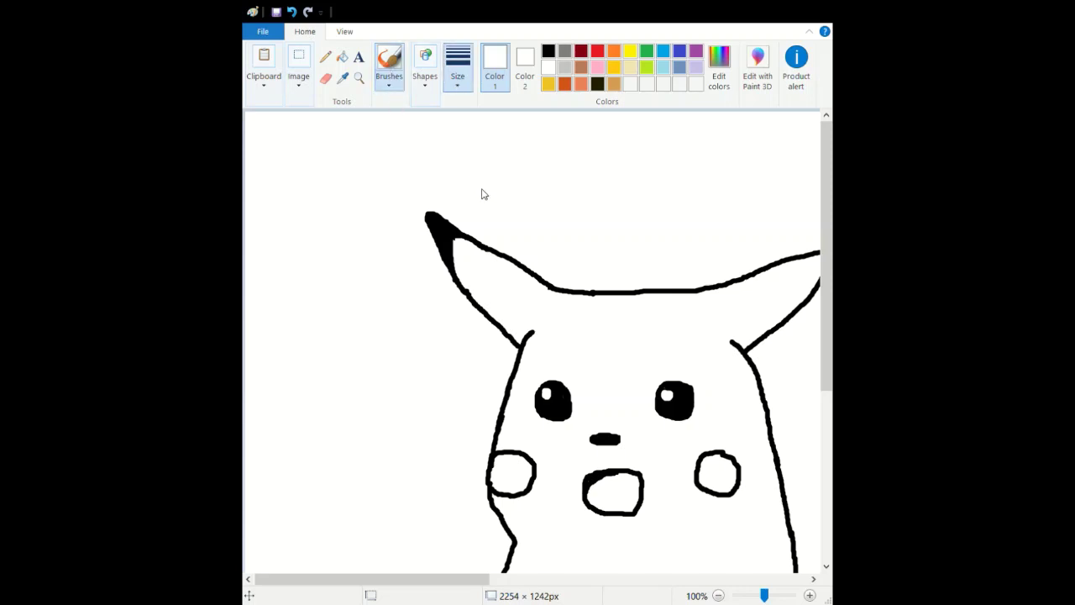
- Select the area containing both ears and the top of the head, about 743 × 302 px, and delete it
left_click(326, 79)
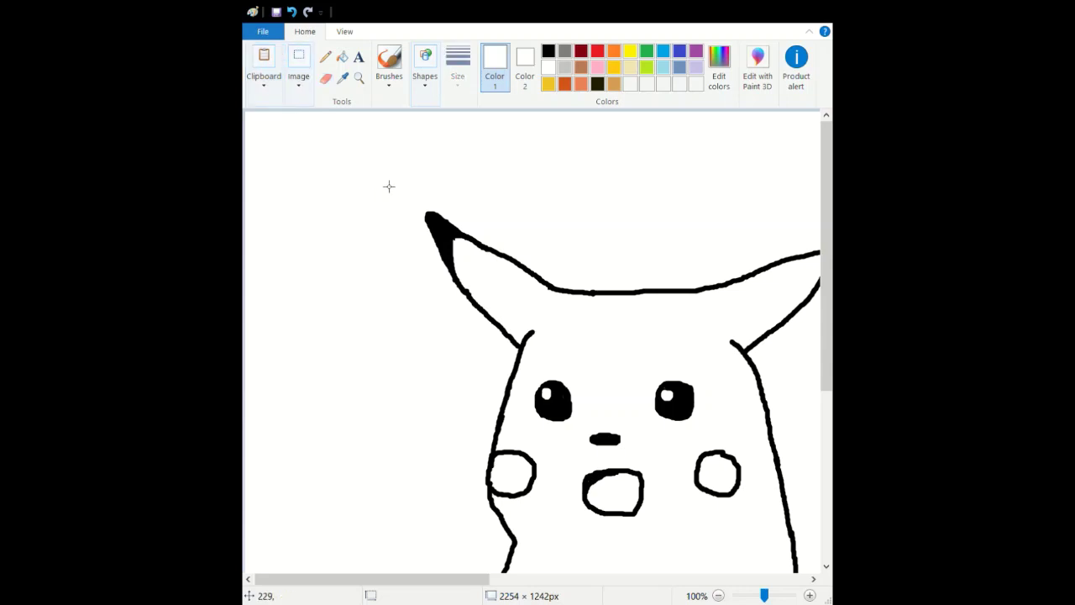
left_click_drag(384, 181, 830, 366)
key("Delete")
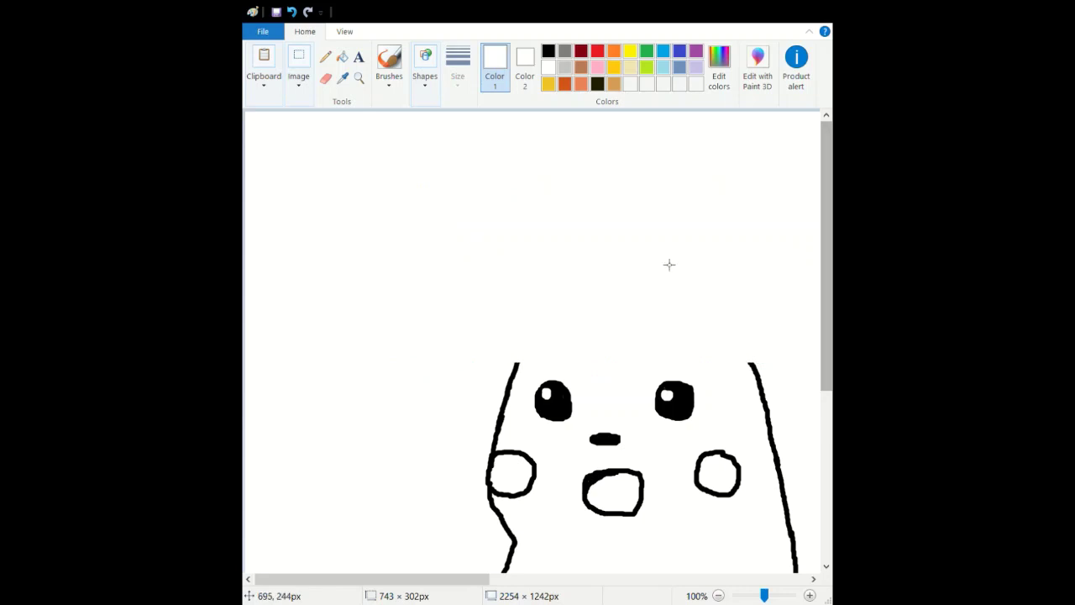
- Redraw the upper end of the left face edge and the start of the left ear's lower edge with the black brush
left_click(548, 50)
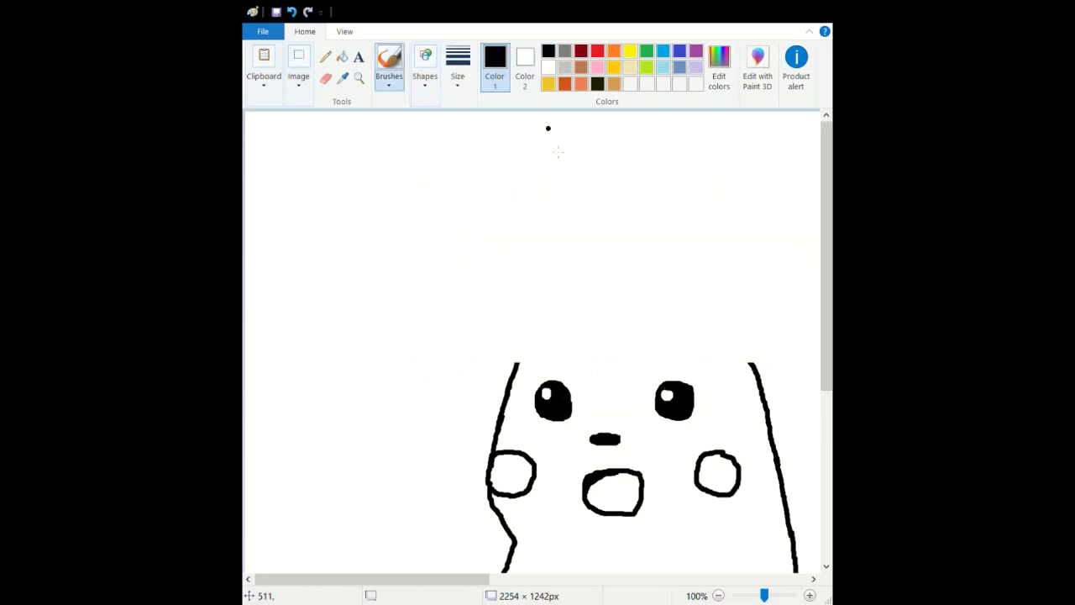
left_click(520, 363)
mouse_move(522, 368)
left_mouse_down()
mouse_move(539, 341)
mouse_move(498, 329)
mouse_move(517, 351)
mouse_move(493, 327)
mouse_move(491, 300)
mouse_move(487, 316)
mouse_move(460, 252)
left_mouse_up()
key("ctrl+z")
key("ctrl+z")
key("ctrl+z")
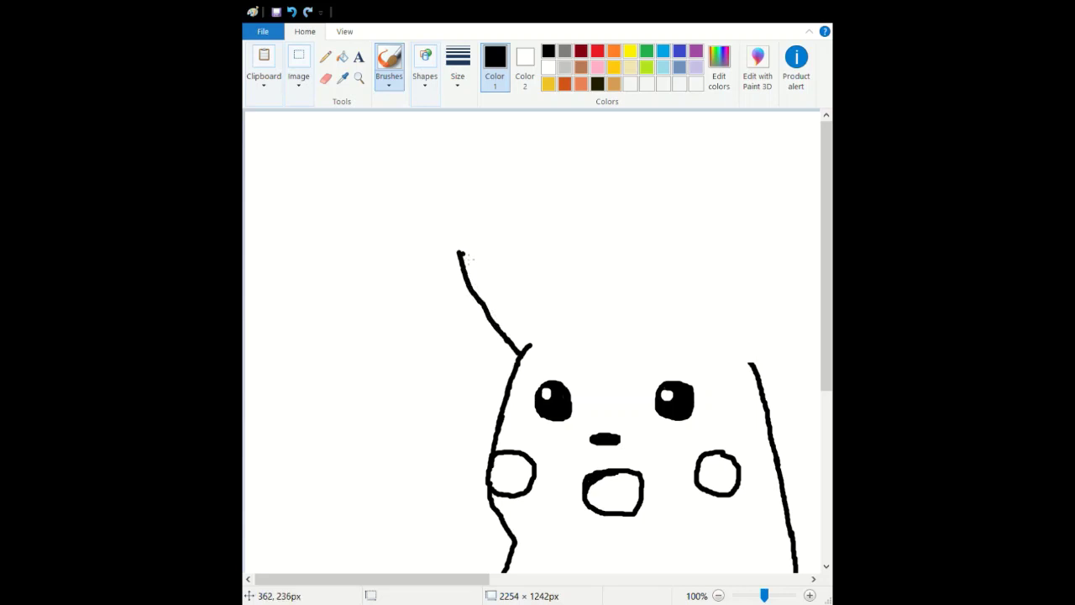
key("ctrl+z")
left_click_drag(500, 329, 476, 288)
key("ctrl+z")
left_click_drag(495, 326, 480, 295)
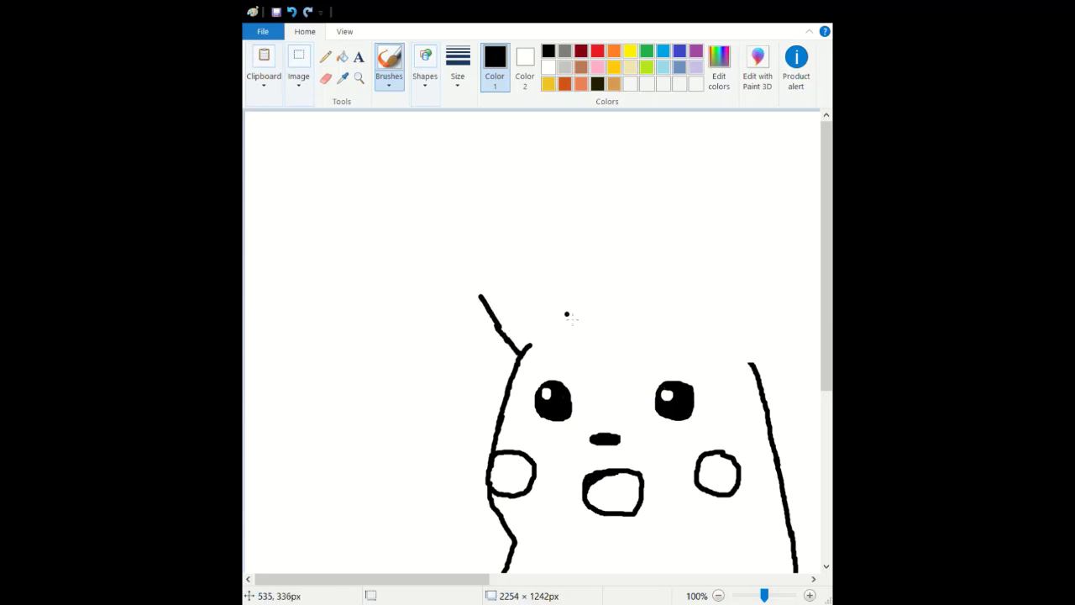
- Draw a gently rising line for the top of the head and right ear, plus the right ear's curved lower edge
left_click_drag(570, 316, 671, 316)
key("ctrl+z")
left_click_drag(572, 320, 675, 310)
mouse_move(689, 312)
left_mouse_down()
mouse_move(791, 291)
mouse_move(827, 269)
left_mouse_up()
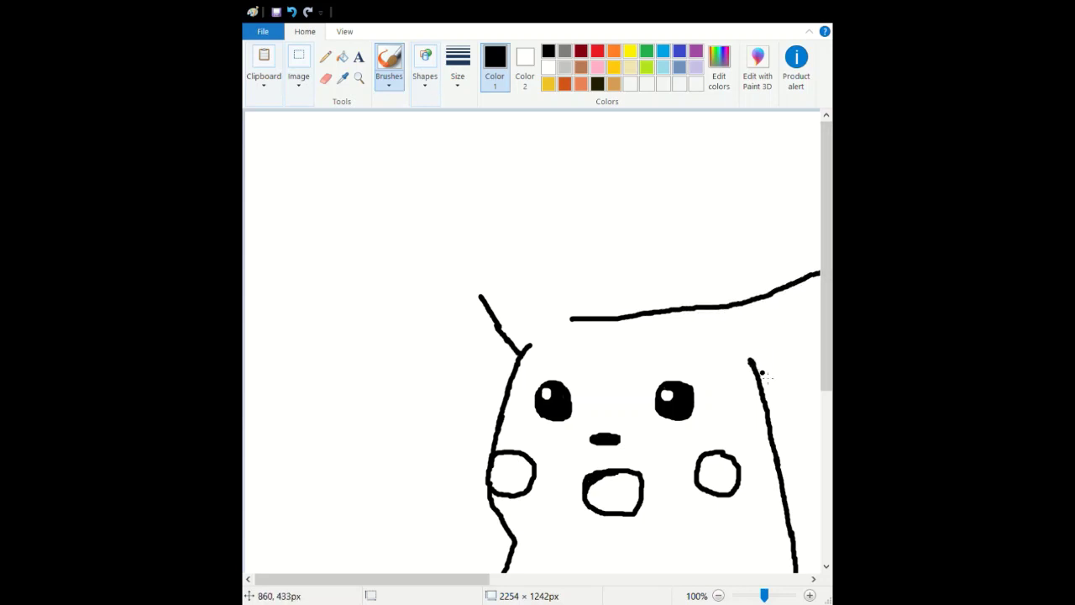
left_click_drag(759, 371, 821, 329)
key("ctrl+z")
key("ctrl+z")
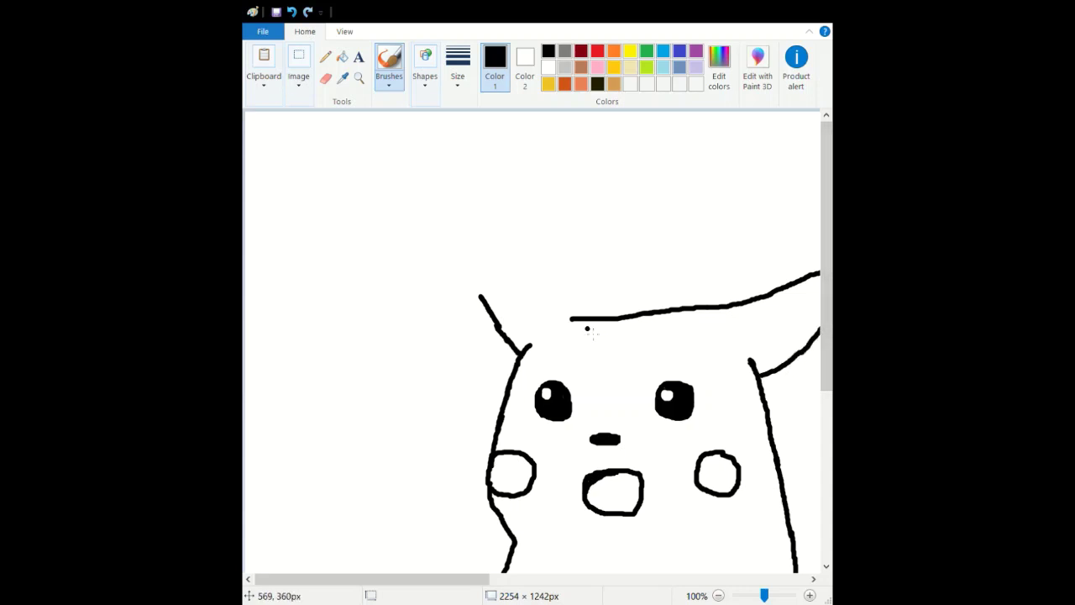
- Draw the left ear's upper edge from the top of the head and close the ear at a pointed tip
left_click_drag(579, 317, 554, 282)
key("ctrl+z")
mouse_move(578, 316)
left_mouse_down()
mouse_move(539, 275)
mouse_move(462, 229)
left_mouse_up()
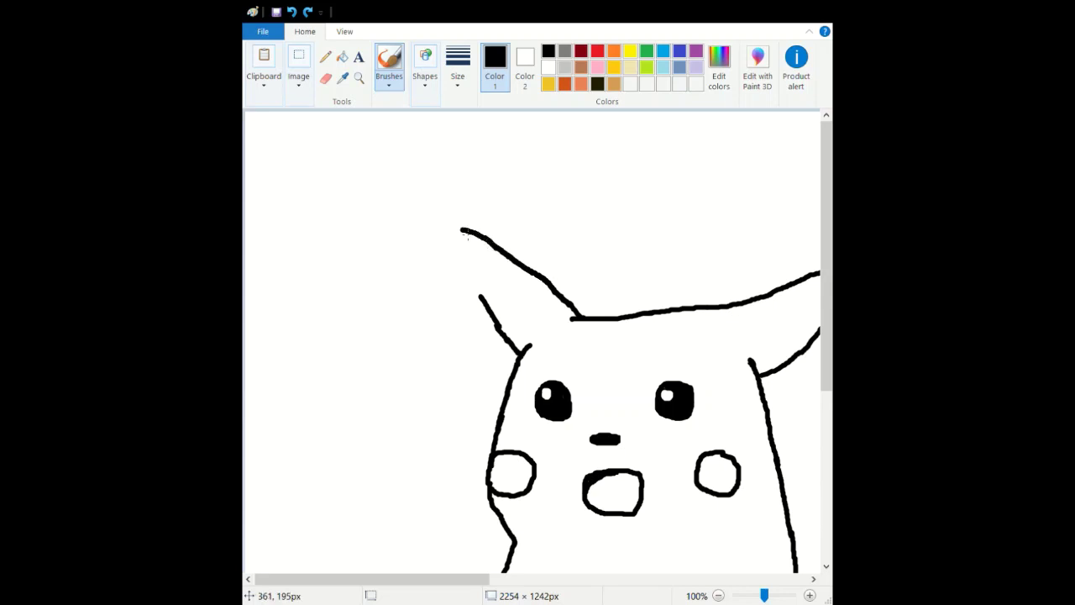
mouse_move(482, 306)
left_mouse_down()
mouse_move(448, 243)
mouse_move(453, 229)
left_mouse_up()
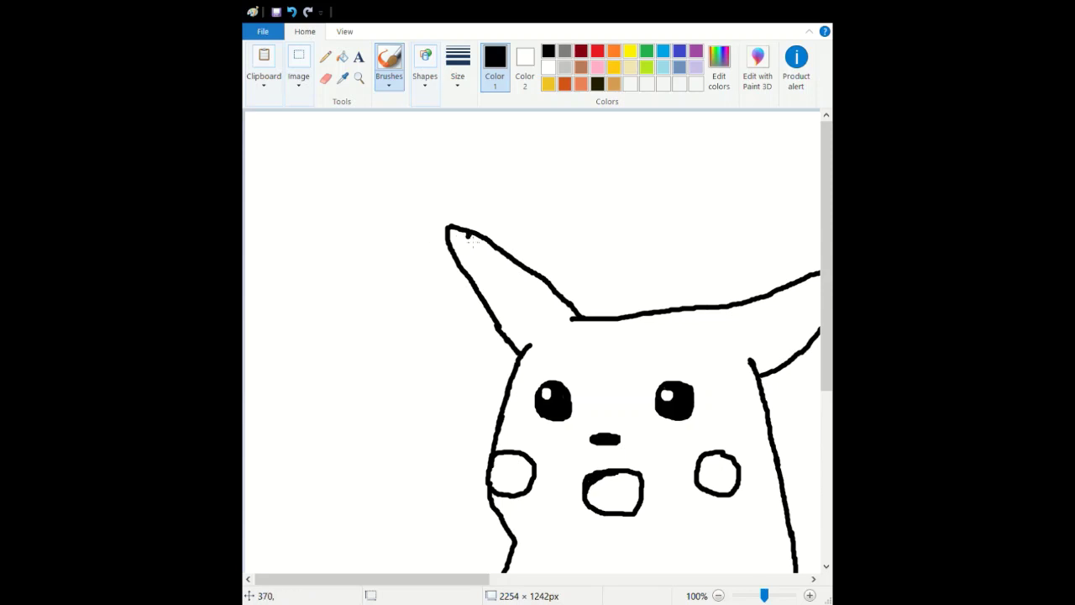
- Fill the tip of the left ear solid black and sharpen its point with the brush
mouse_move(468, 236)
left_mouse_down()
mouse_move(472, 276)
mouse_move(459, 237)
left_mouse_up()
key("ctrl+z")
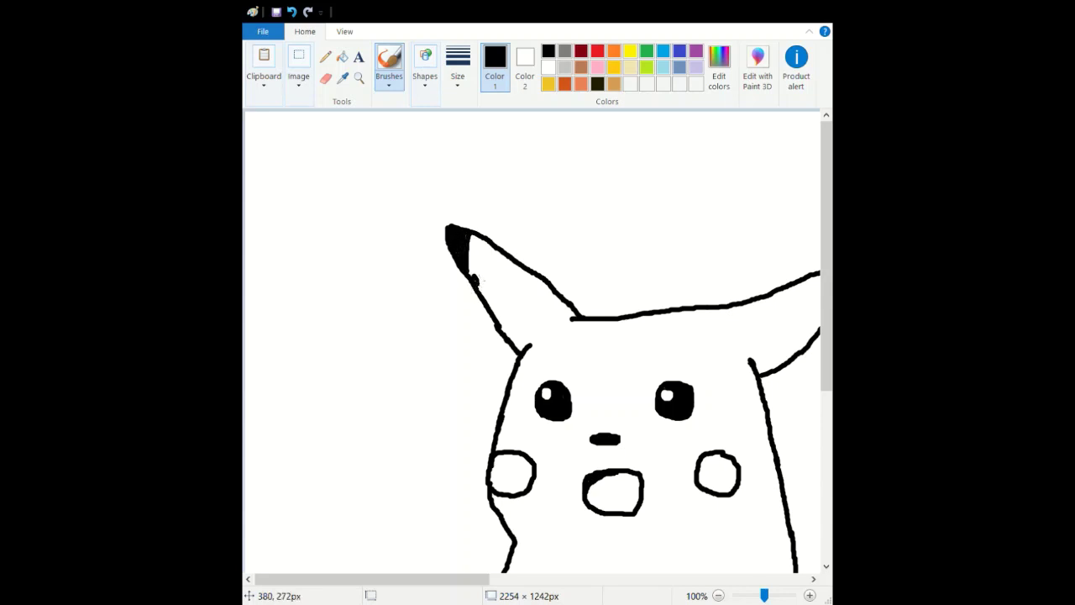
left_click_drag(475, 277, 471, 248)
mouse_move(446, 222)
left_mouse_down()
mouse_move(468, 230)
mouse_move(464, 257)
left_mouse_up()
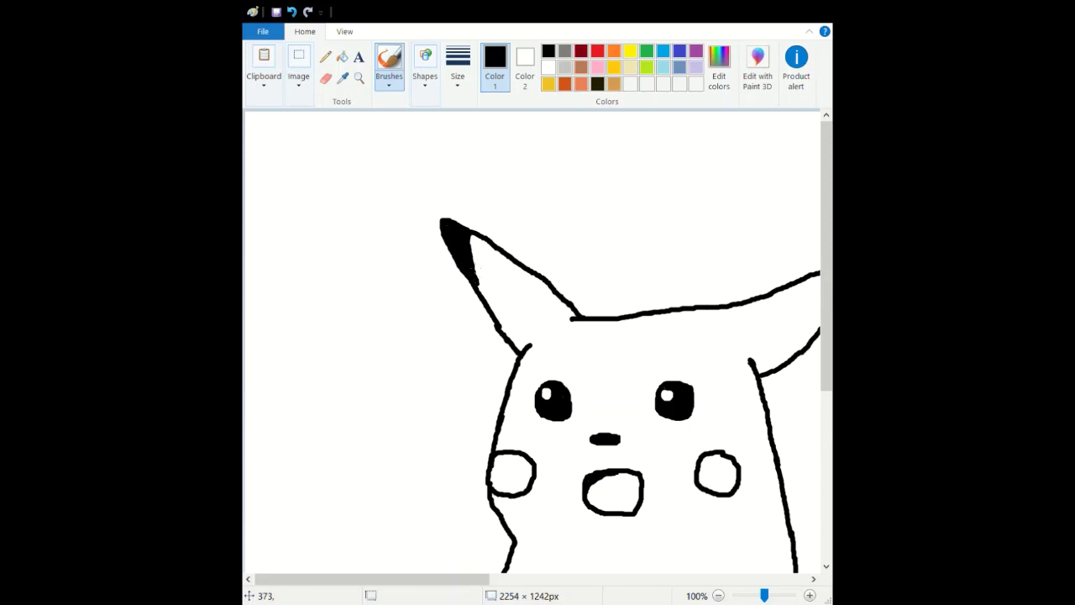
- Try to flood-fill the head with the custom golden yellow, and undo the fill
left_click(547, 84)
left_click(342, 57)
left_click(624, 357)
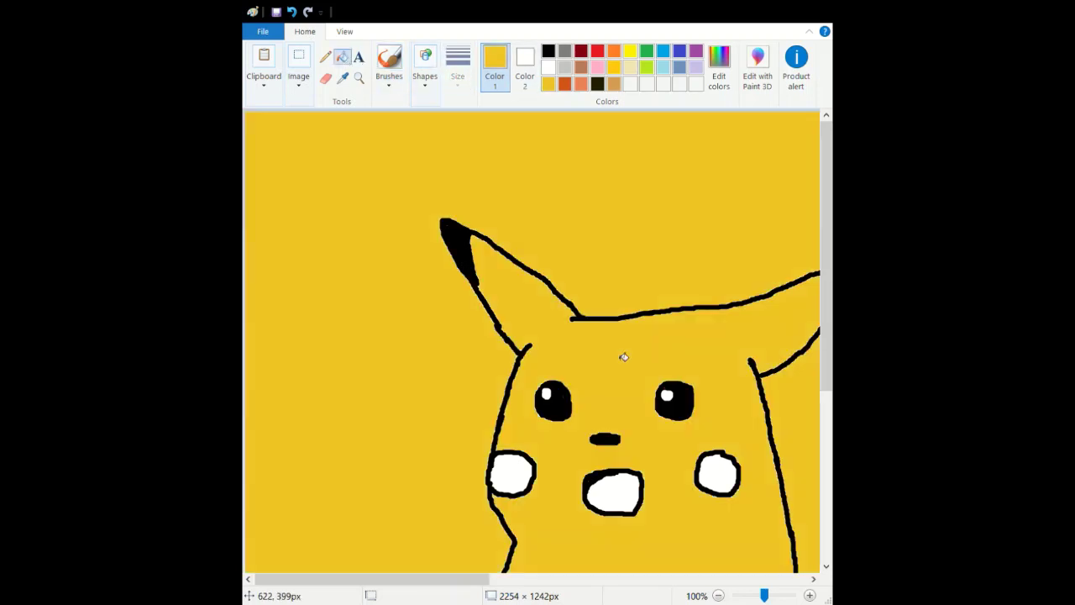
key("ctrl+z")
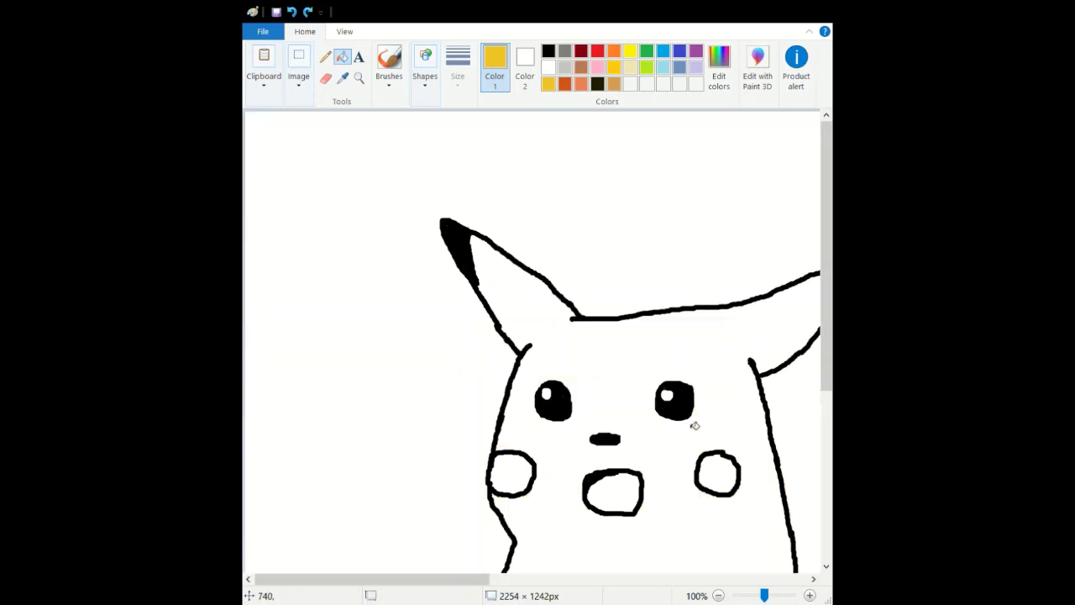
- Close the outline with a straight black line along the bottom of the body and a short line across the right ear's end
left_click_drag(474, 578, 522, 577)
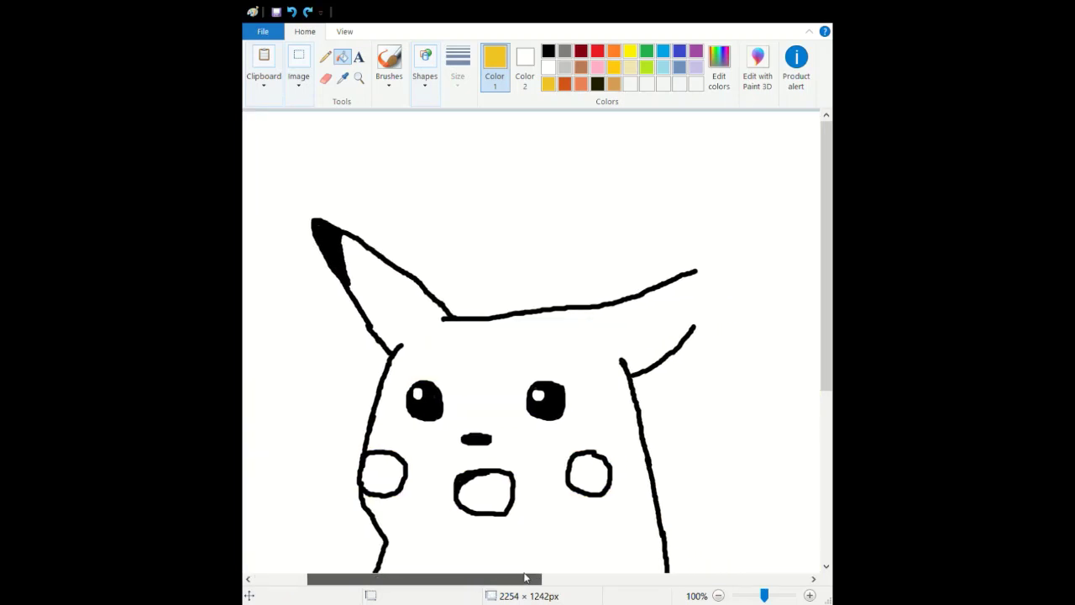
scroll(612, 462, "down", 3)
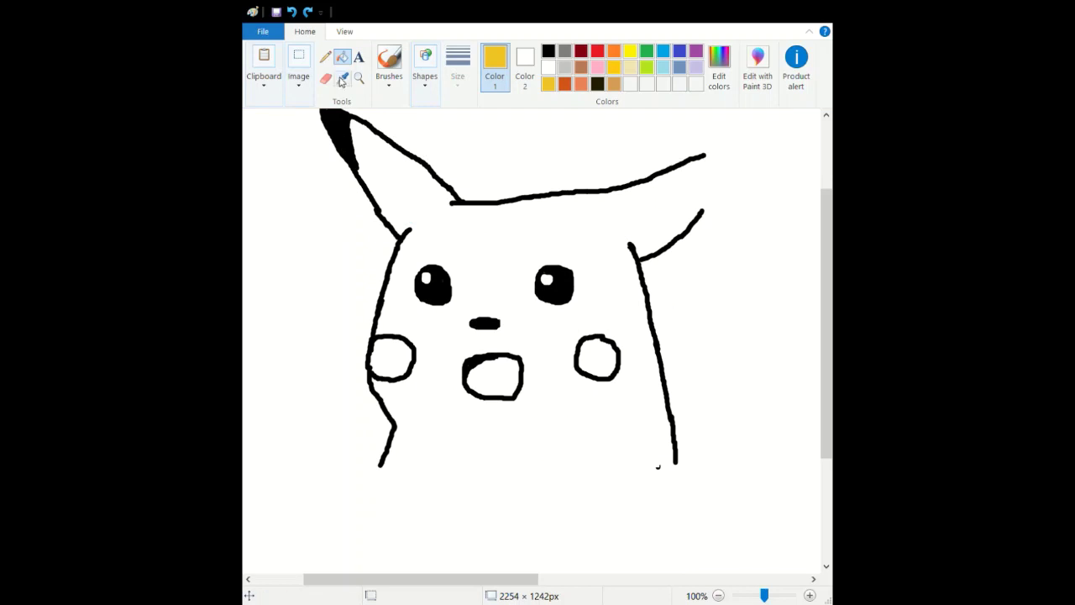
left_click(548, 52)
left_click(389, 61)
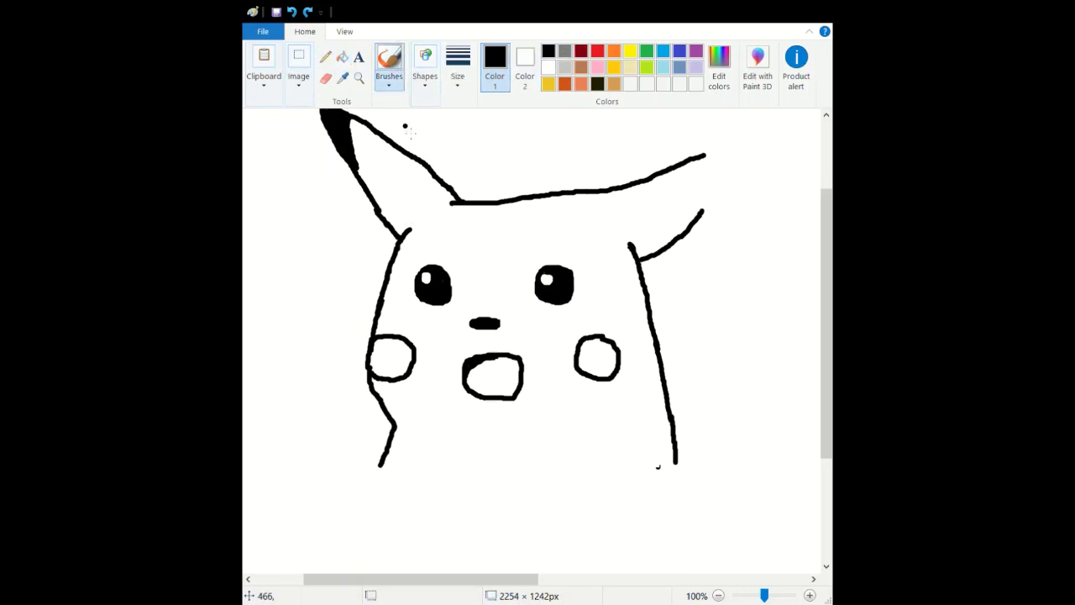
left_click_drag(386, 467, 672, 464)
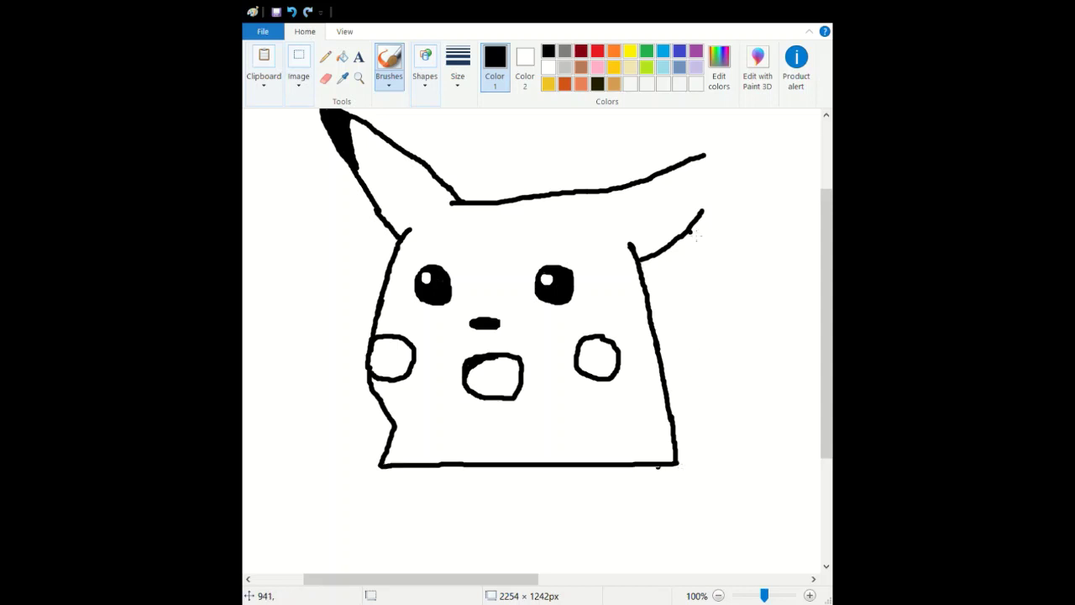
left_click_drag(708, 158, 703, 211)
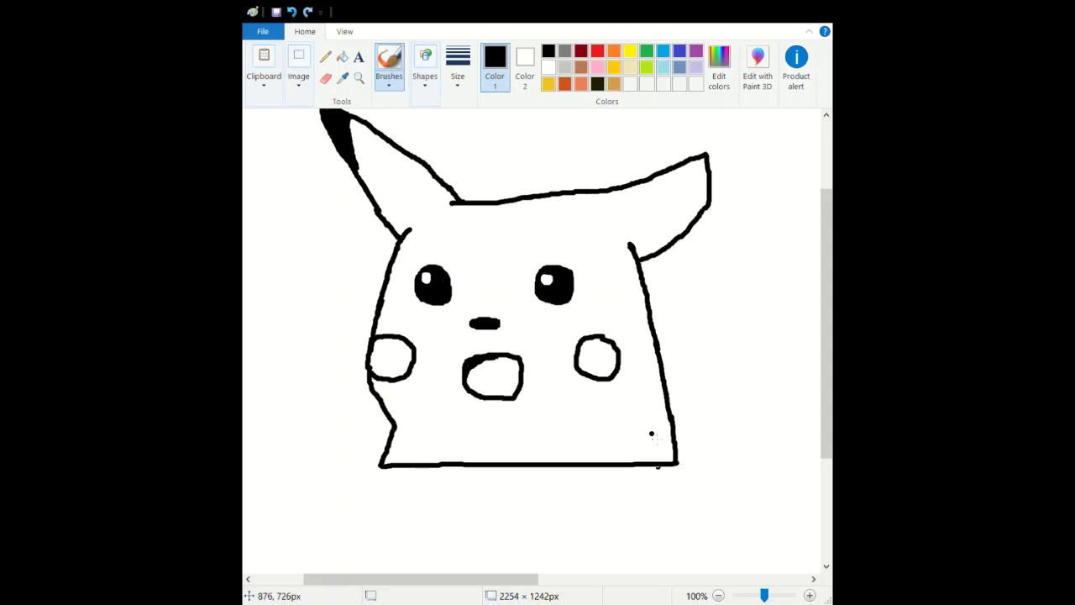
- Flood-fill the closed head and body with the custom golden yellow
left_click_drag(526, 579, 475, 578)
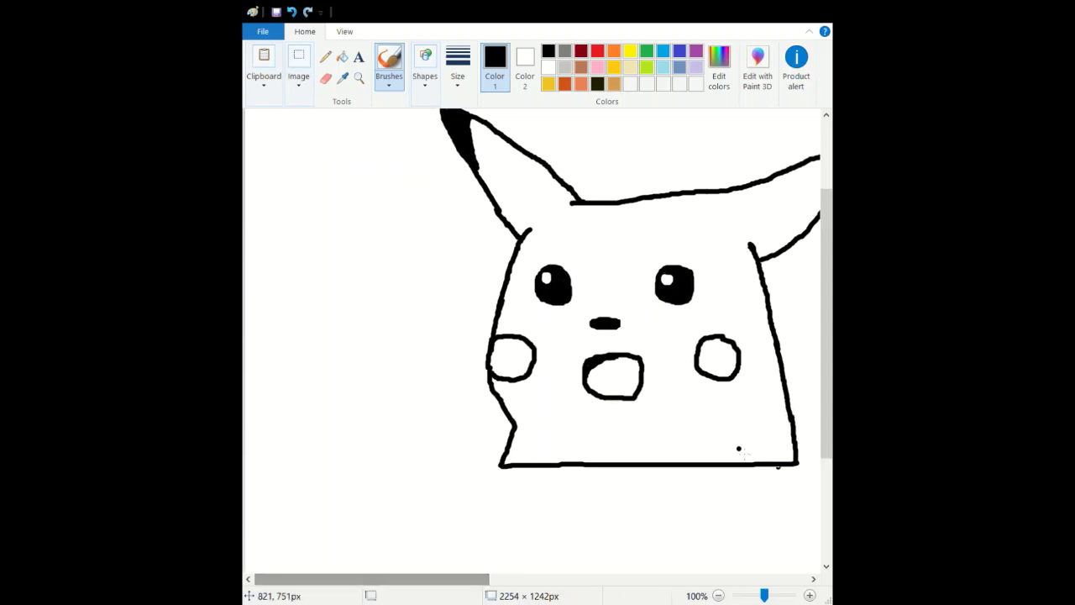
left_click_drag(823, 434, 822, 368)
left_click(547, 84)
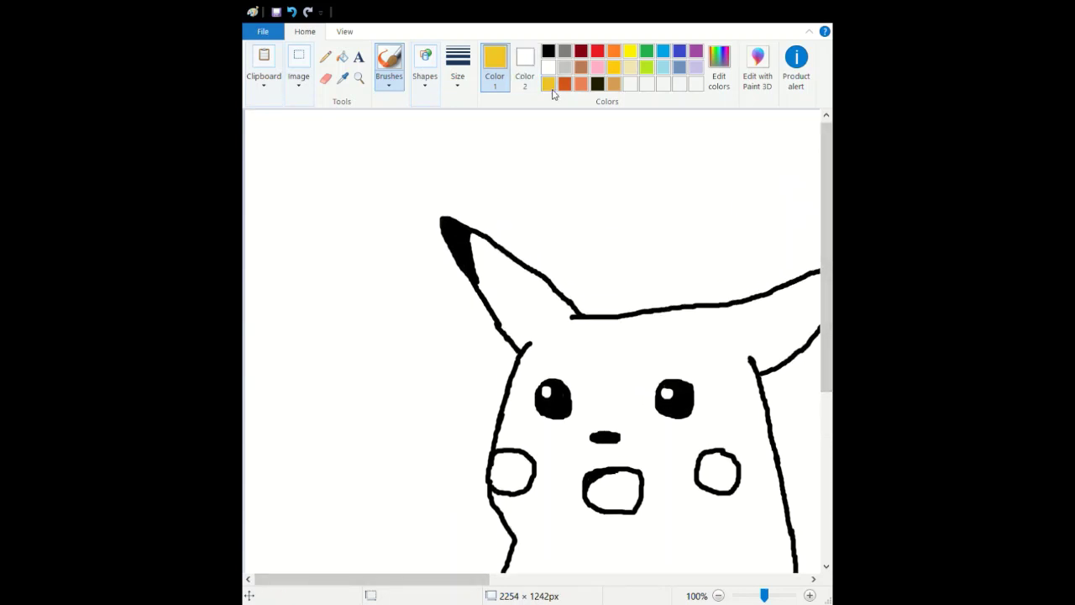
left_click(342, 56)
left_click(602, 350)
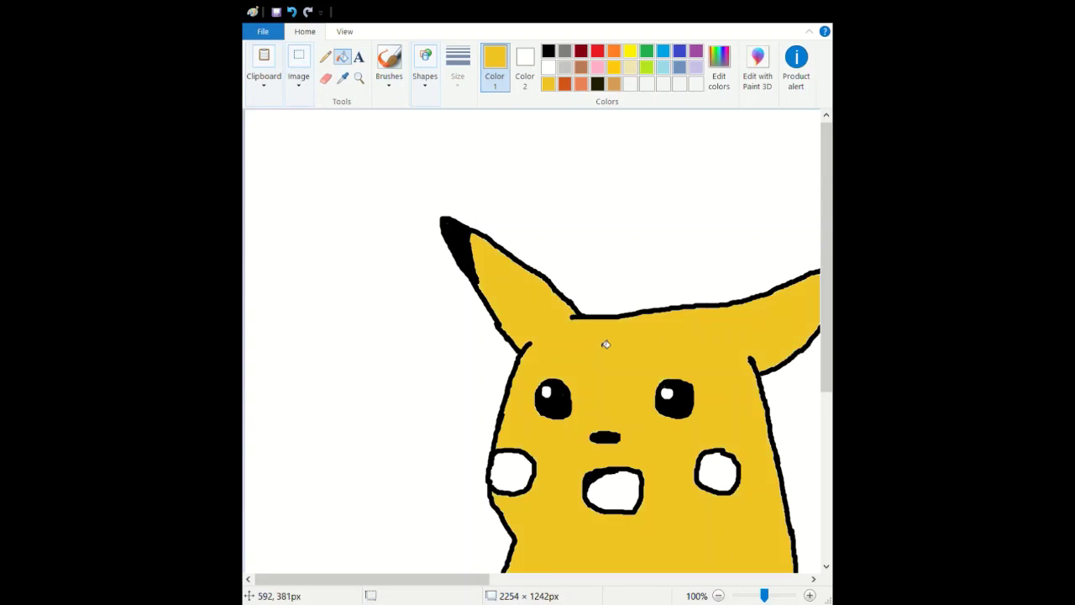
- Fill both cheeks with the custom dark orange and the open mouth with the custom light salmon orange
left_click(565, 84)
left_click(518, 472)
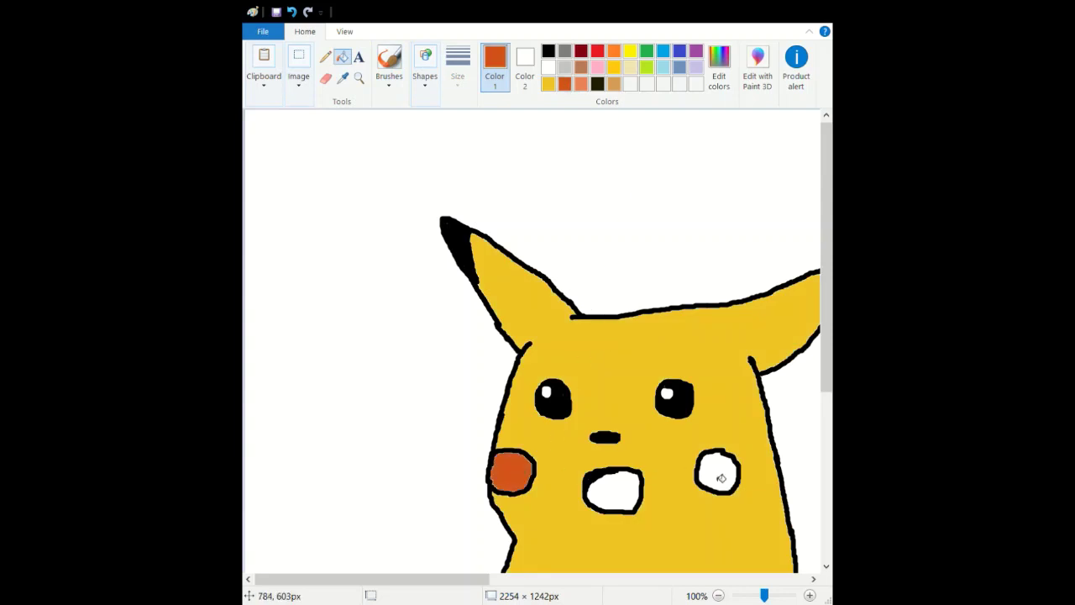
left_click(718, 477)
left_click(581, 84)
left_click(622, 487)
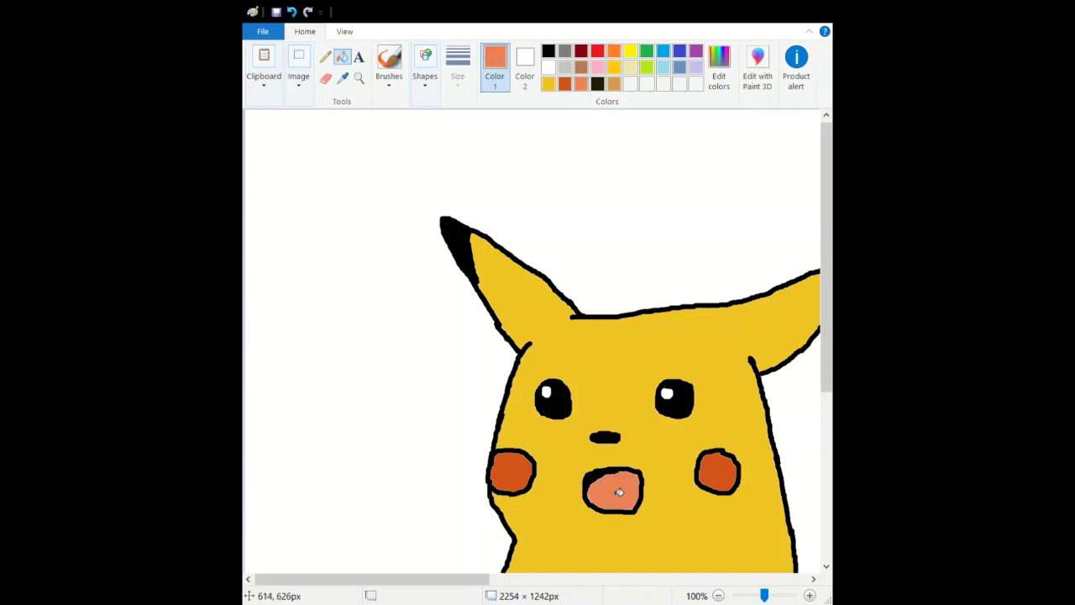